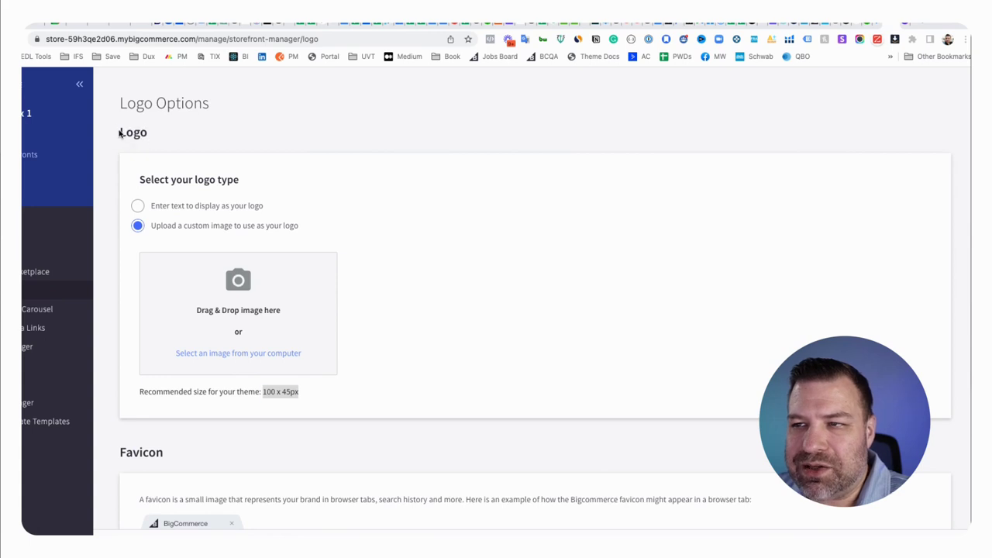
Examine the Logo and Favicon sections of the Logo Options page.
{"action": "left_click_drag", "start_coordinate": [149, 133], "coordinate": [116, 133]}
{"action": "left_click_drag", "start_coordinate": [167, 455], "coordinate": [108, 454]}
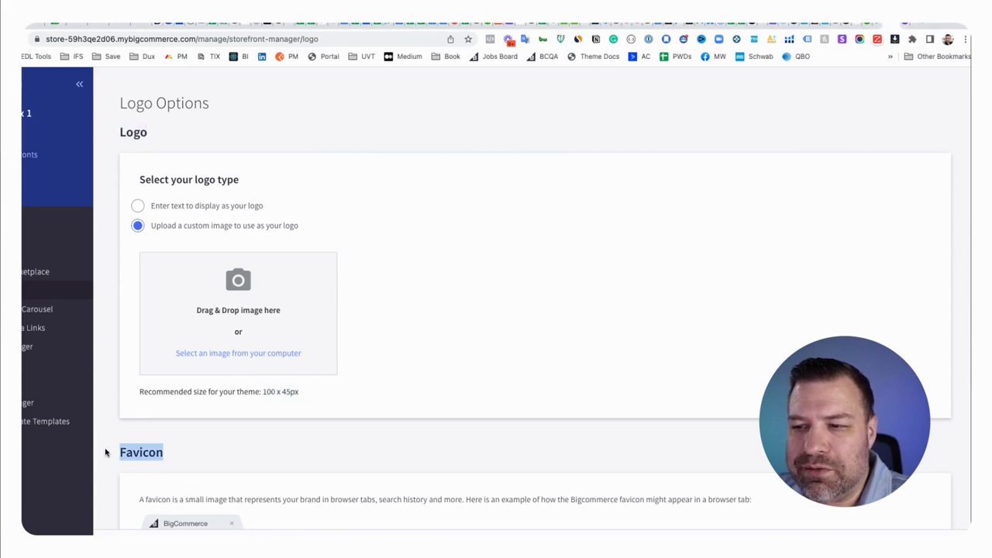
{"action": "scroll", "coordinate": [176, 465], "scroll_direction": "down", "scroll_amount": 2}
{"action": "scroll", "coordinate": [177, 465], "scroll_direction": "up", "scroll_amount": 2}
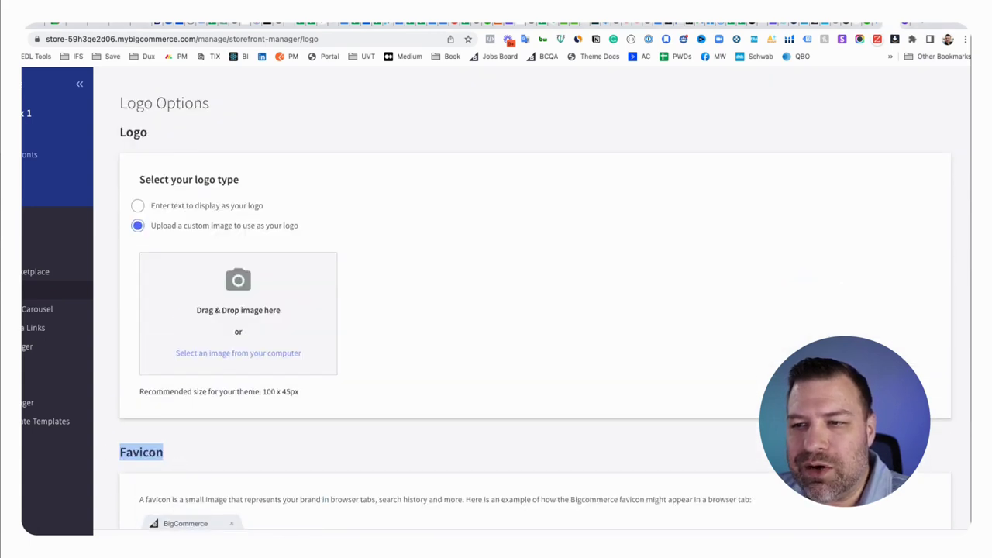
{"action": "left_click_drag", "start_coordinate": [159, 465], "coordinate": [118, 455]}
Switch to Finder and review LogoHorizontal.png and LogoVertical.png in the Logo folder.
{"action": "key", "text": "alt+Tab"}
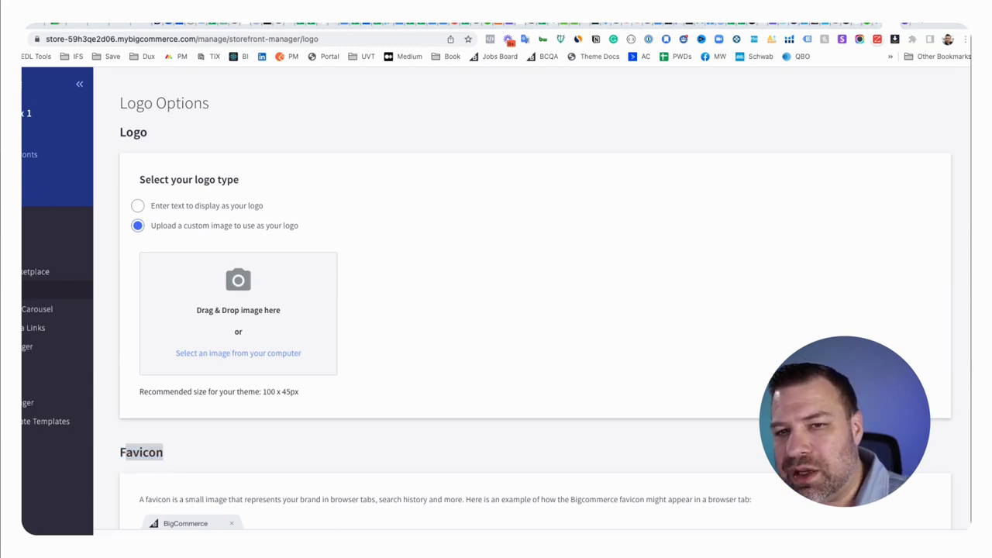
{"action": "key", "text": "super+Tab"}
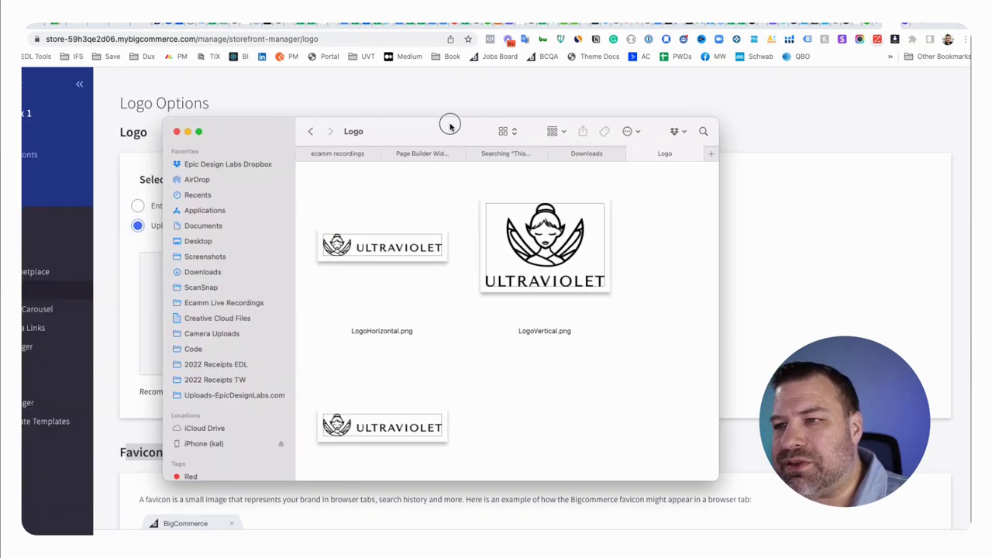
{"action": "left_click", "coordinate": [397, 248]}
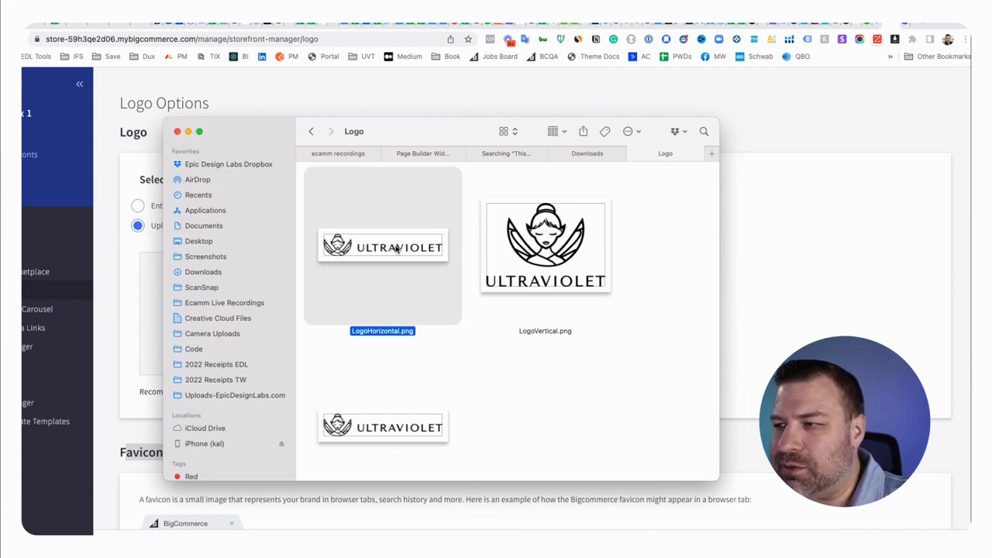
{"action": "left_click", "coordinate": [547, 247]}
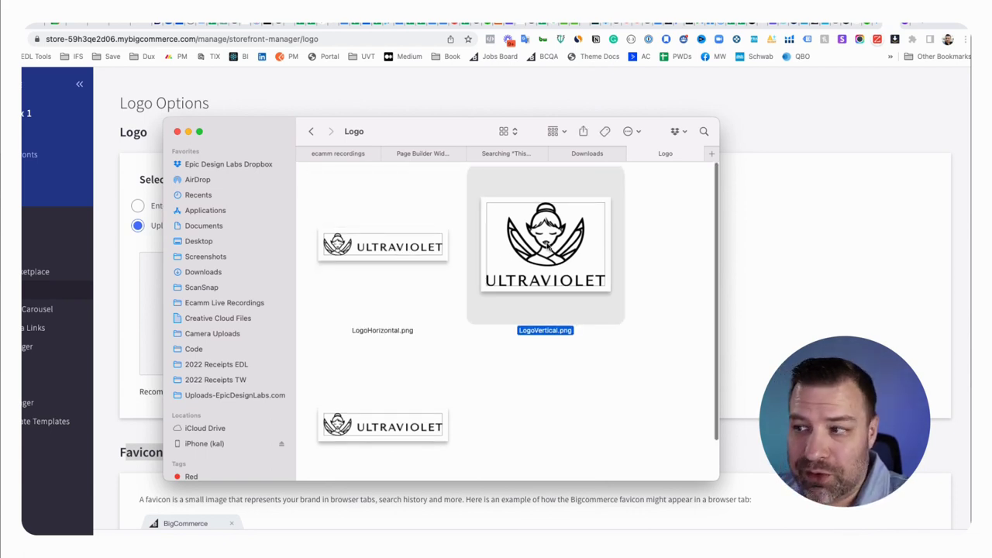
{"action": "scroll", "coordinate": [548, 247], "scroll_direction": "up", "scroll_amount": 1}
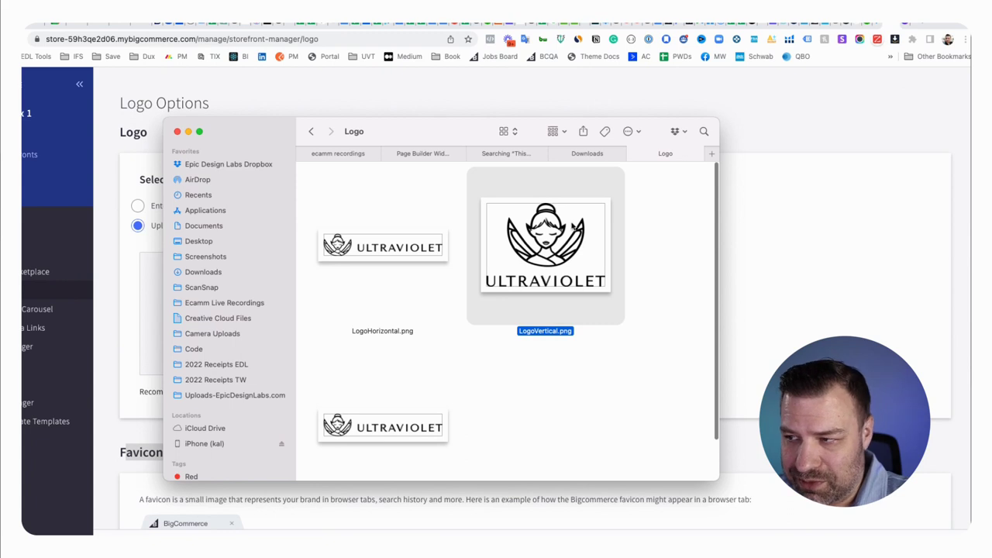
{"action": "left_click", "coordinate": [402, 425]}
{"action": "right_click", "coordinate": [402, 425]}
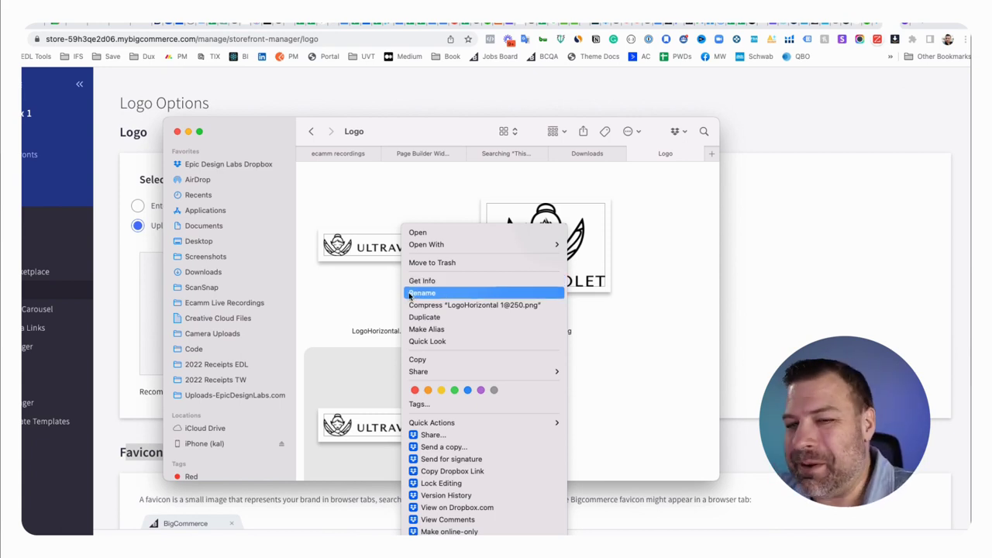
{"action": "left_click", "coordinate": [340, 411]}
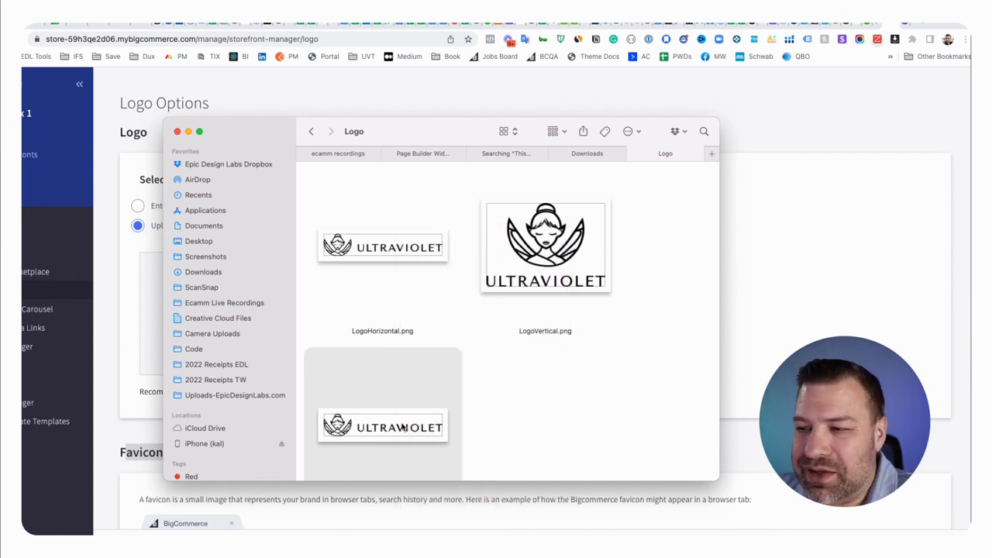
{"action": "left_click_drag", "start_coordinate": [442, 129], "coordinate": [198, 109]}
{"action": "key", "text": "super+Tab"}
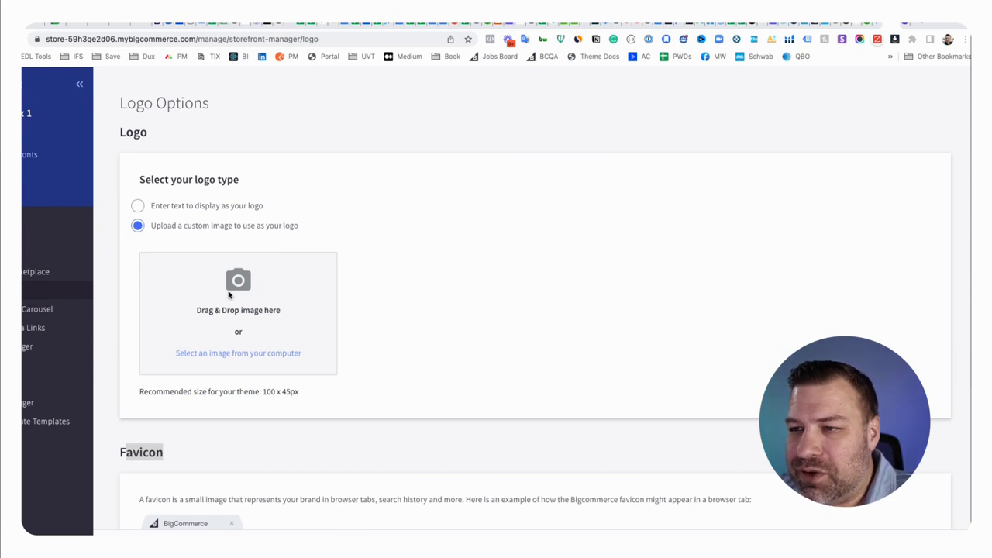
{"action": "left_click_drag", "start_coordinate": [186, 325], "coordinate": [267, 321]}
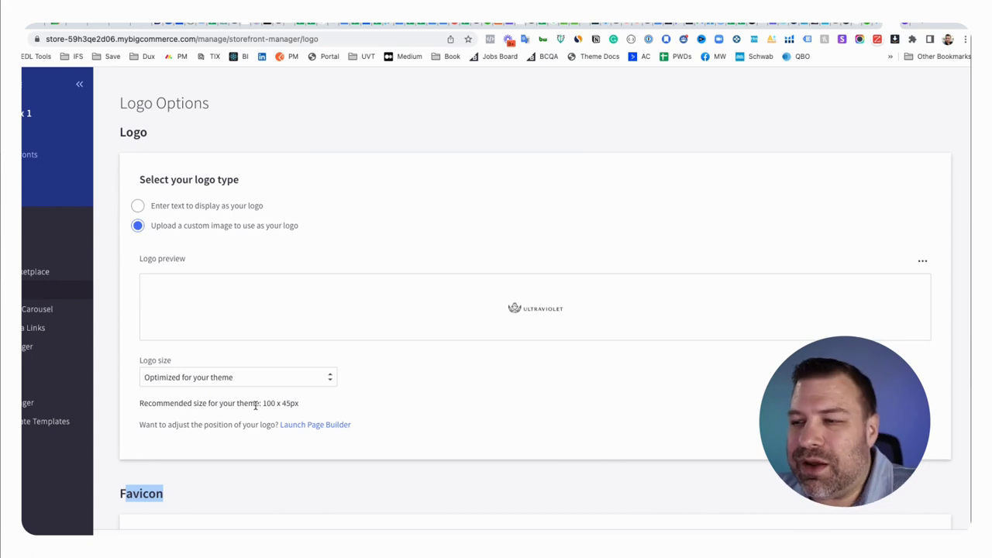
Set the logo size to Original (as uploaded) and save the logo options.
{"action": "left_click_drag", "start_coordinate": [285, 403], "coordinate": [263, 401]}
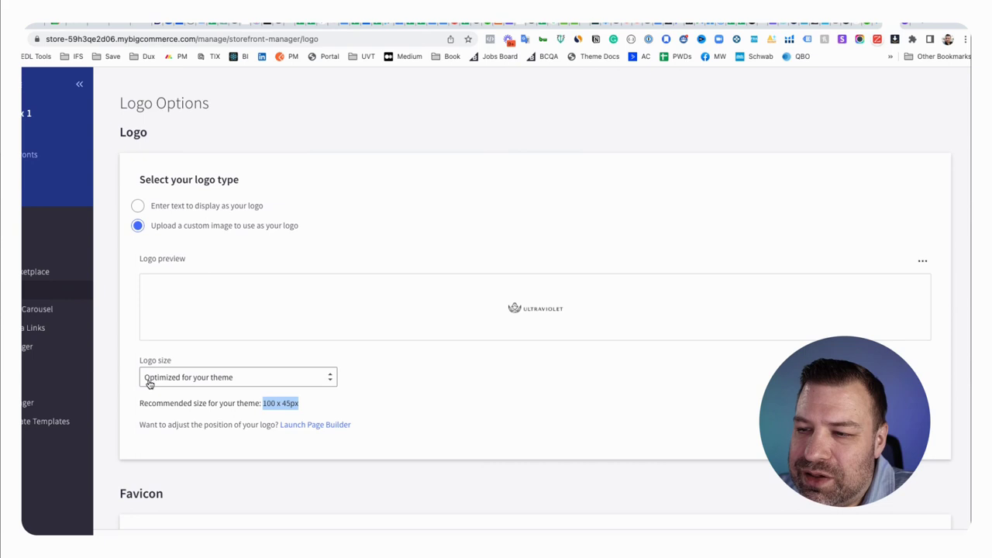
{"action": "left_click", "coordinate": [226, 384]}
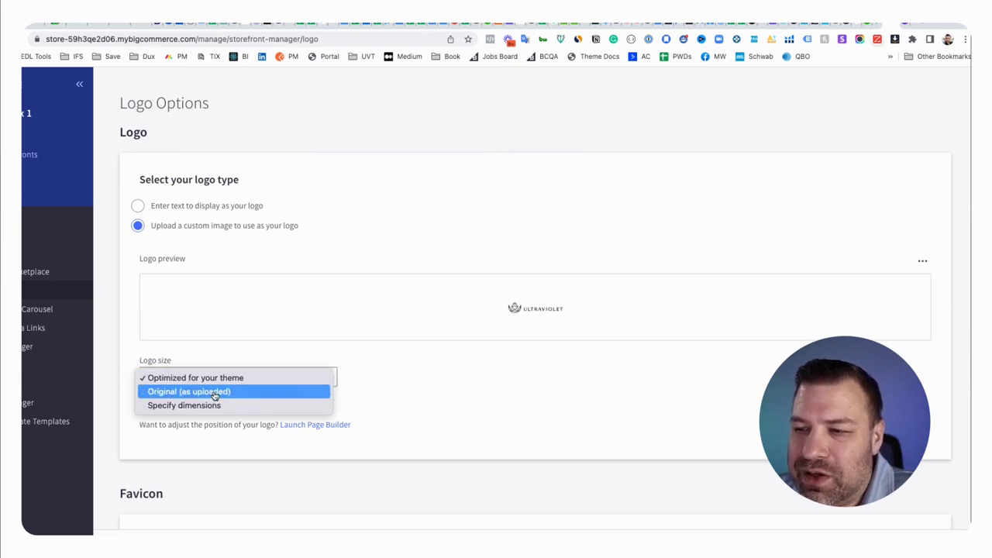
{"action": "key", "text": "Escape"}
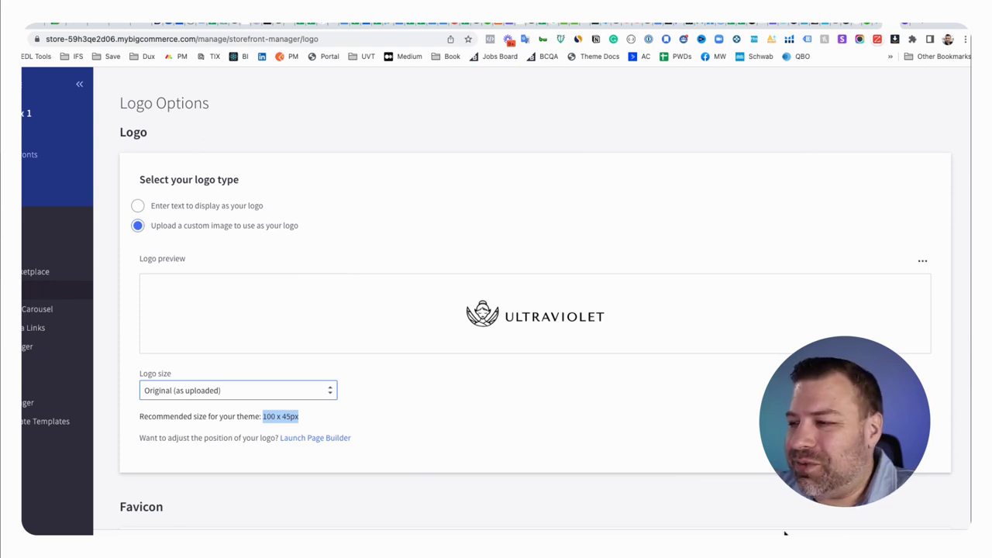
{"action": "left_click", "coordinate": [455, 530]}
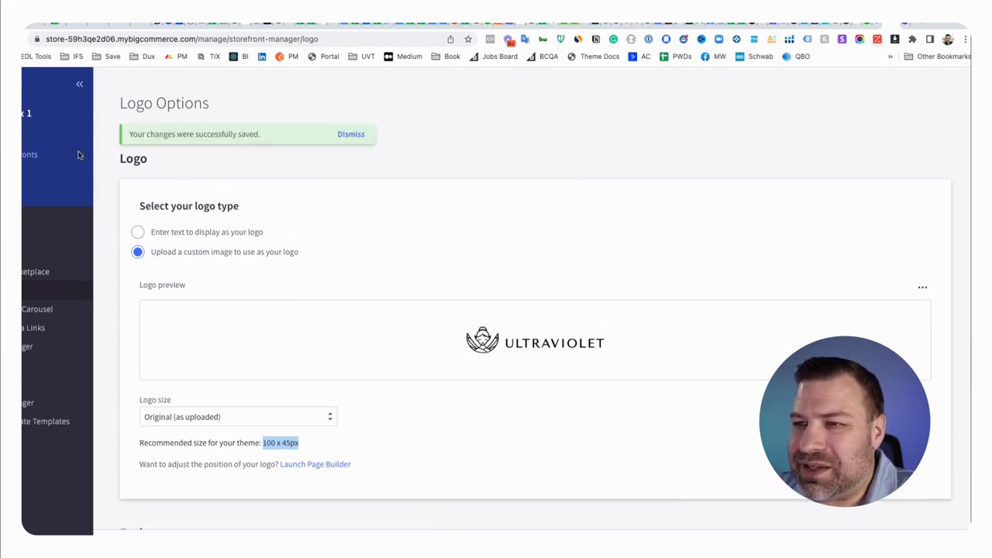
View the Epic Sandbox 1 storefront to check the logo in its header, and return to the logo options.
{"action": "left_click", "coordinate": [28, 155]}
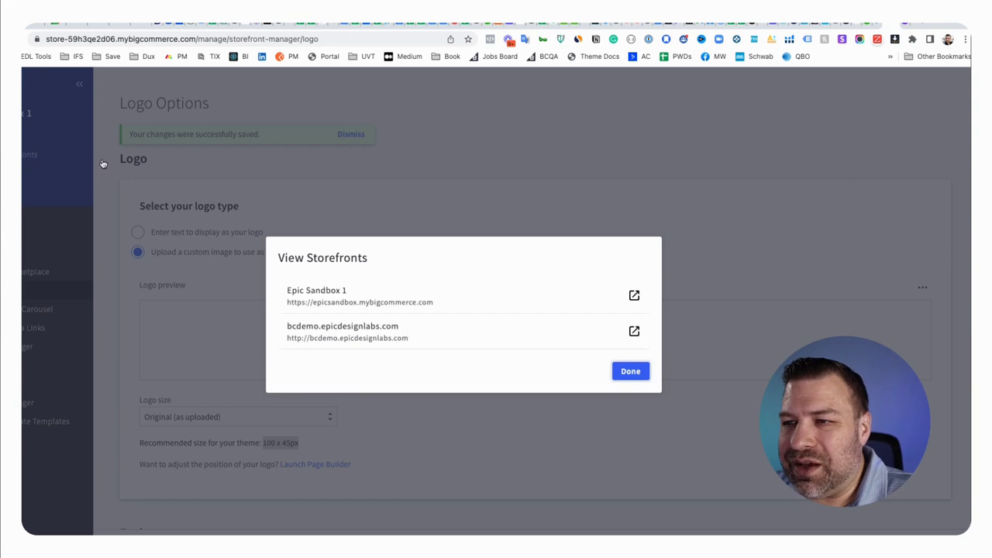
{"action": "left_click", "coordinate": [478, 299]}
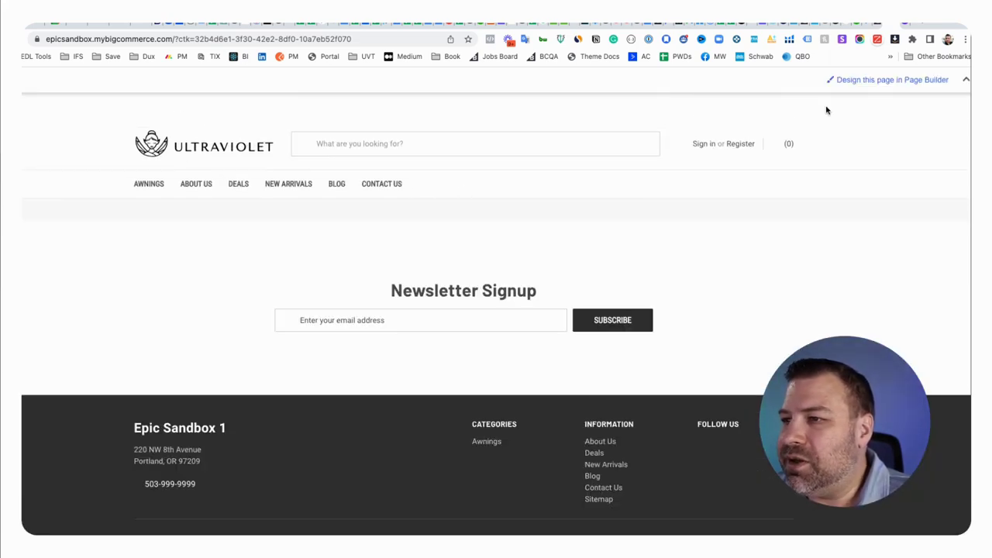
{"action": "left_click", "coordinate": [880, 25]}
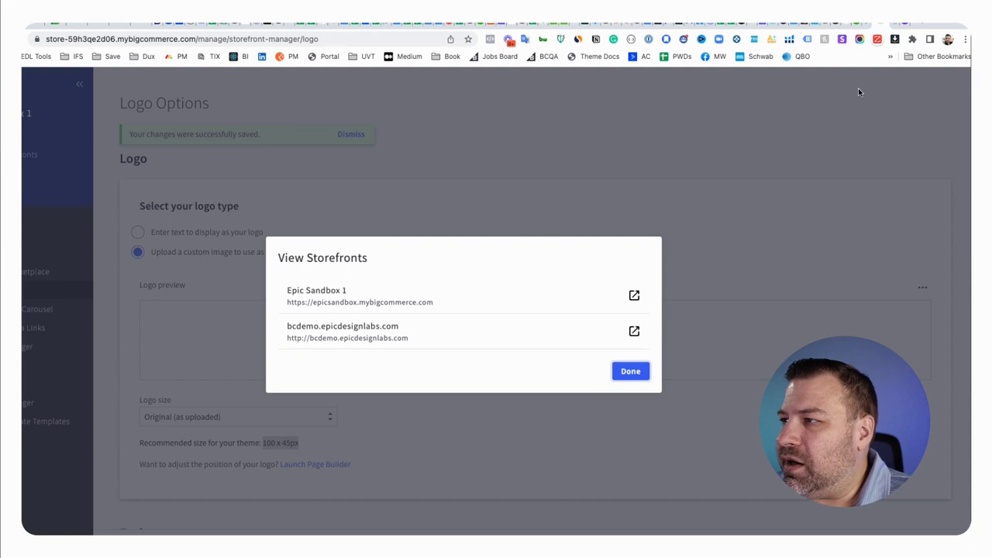
{"action": "left_click", "coordinate": [630, 371]}
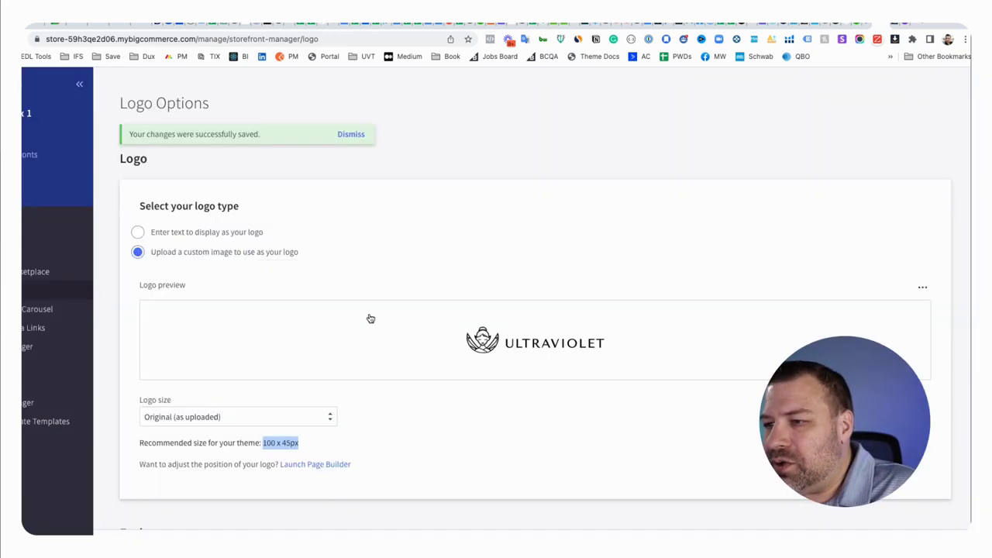
Examine the supported file types and recommended image size in the Favicon section.
{"action": "scroll", "coordinate": [369, 319], "scroll_direction": "down", "scroll_amount": 4}
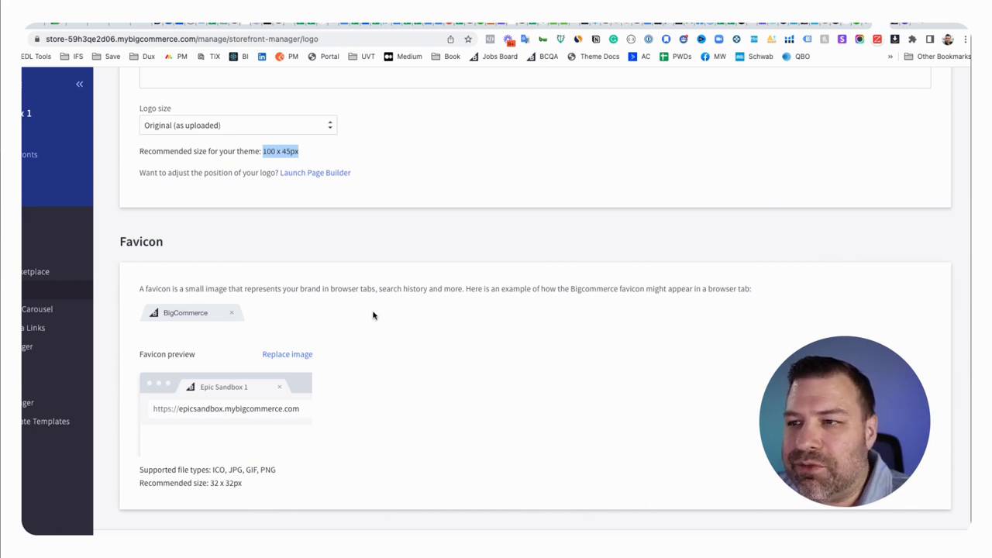
{"action": "left_click", "coordinate": [220, 469]}
{"action": "double_click", "coordinate": [217, 469]}
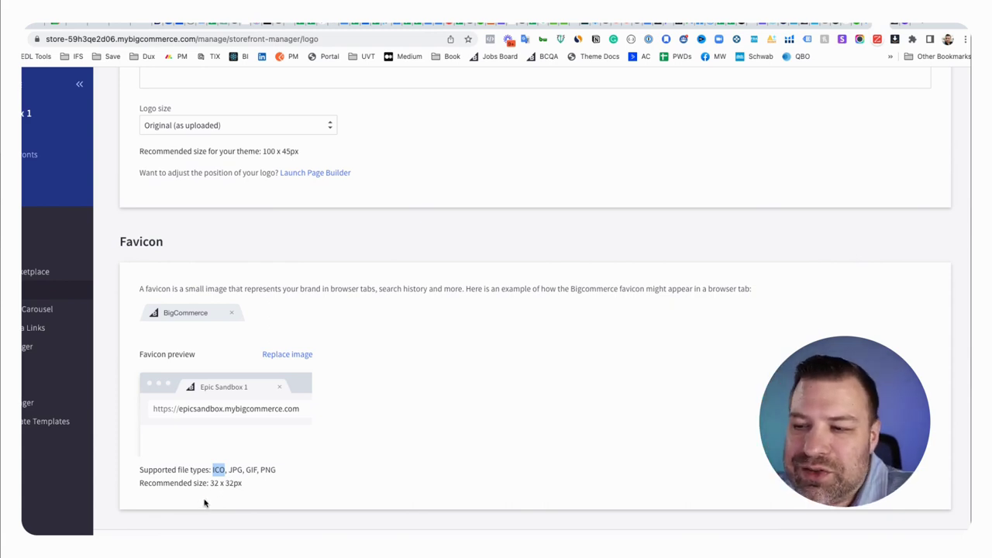
{"action": "left_click", "coordinate": [213, 483]}
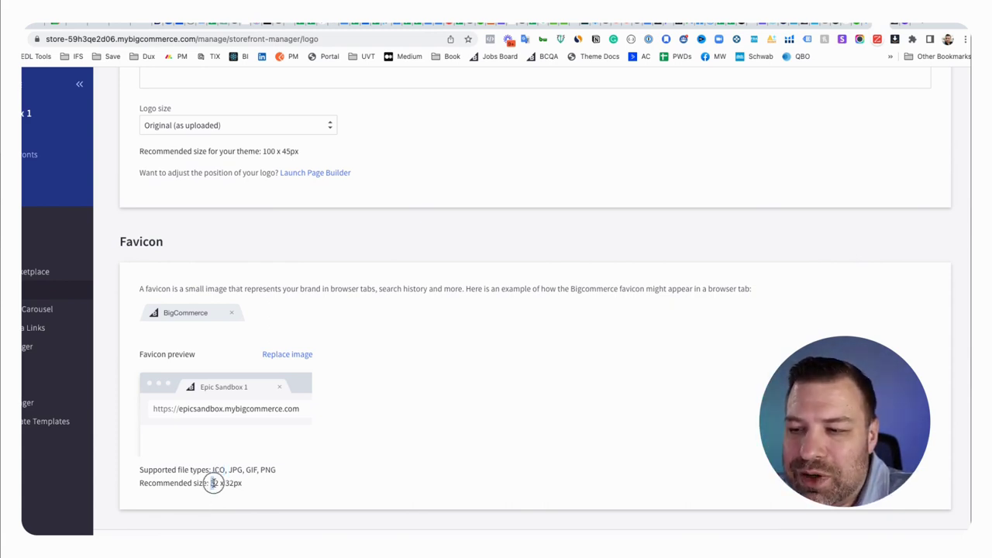
{"action": "left_click_drag", "start_coordinate": [214, 483], "coordinate": [234, 482]}
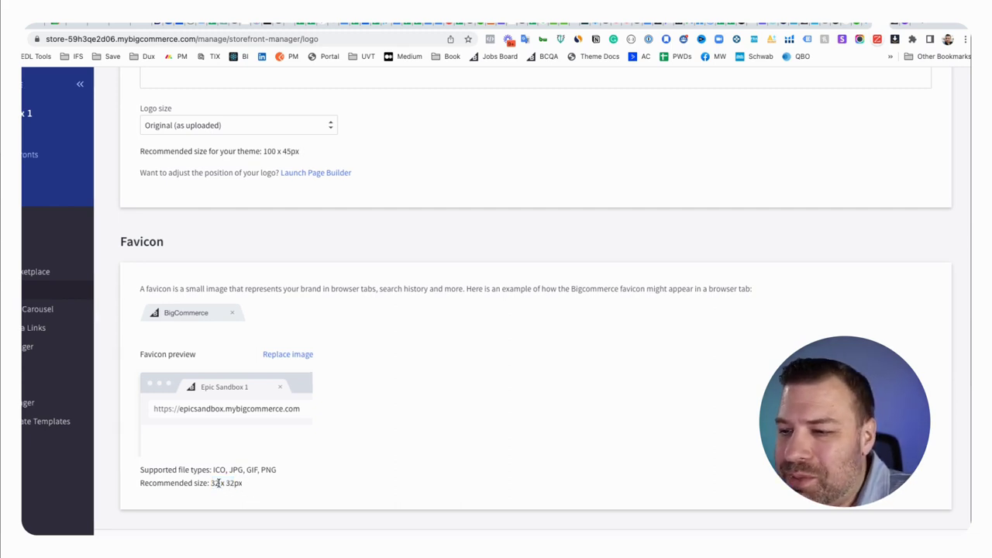
{"action": "left_click_drag", "start_coordinate": [211, 482], "coordinate": [231, 470]}
{"action": "left_click", "coordinate": [252, 476]}
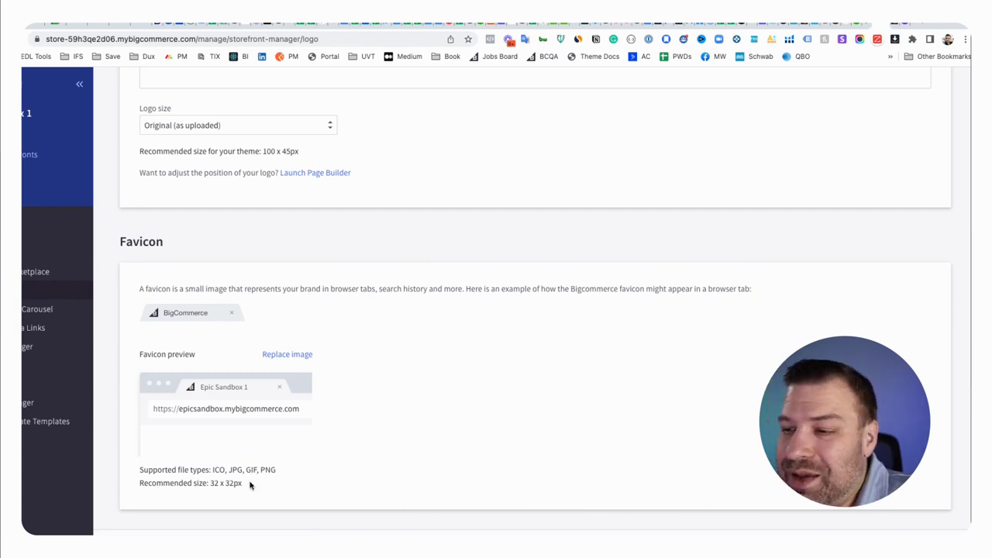
{"action": "left_click_drag", "start_coordinate": [243, 482], "coordinate": [213, 470]}
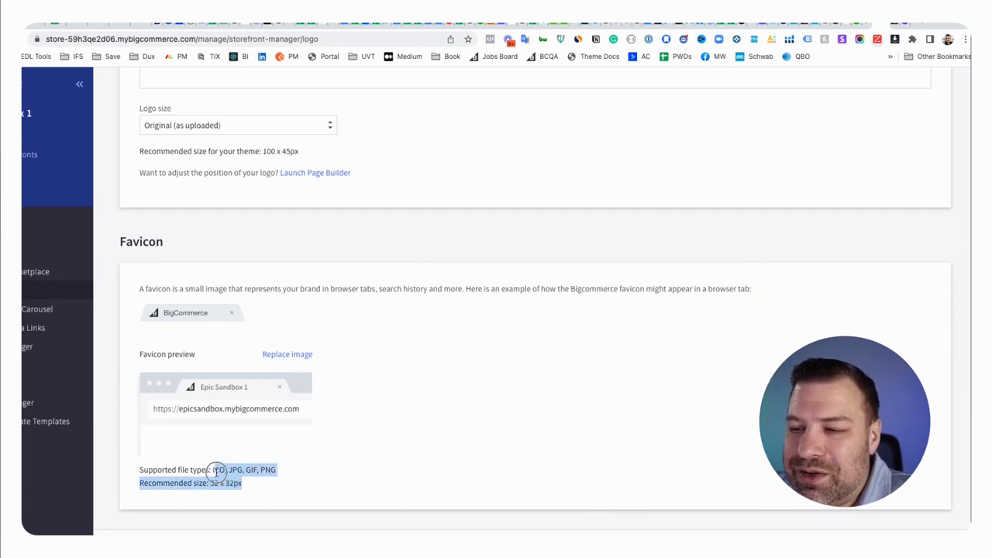
{"action": "left_click", "coordinate": [251, 486]}
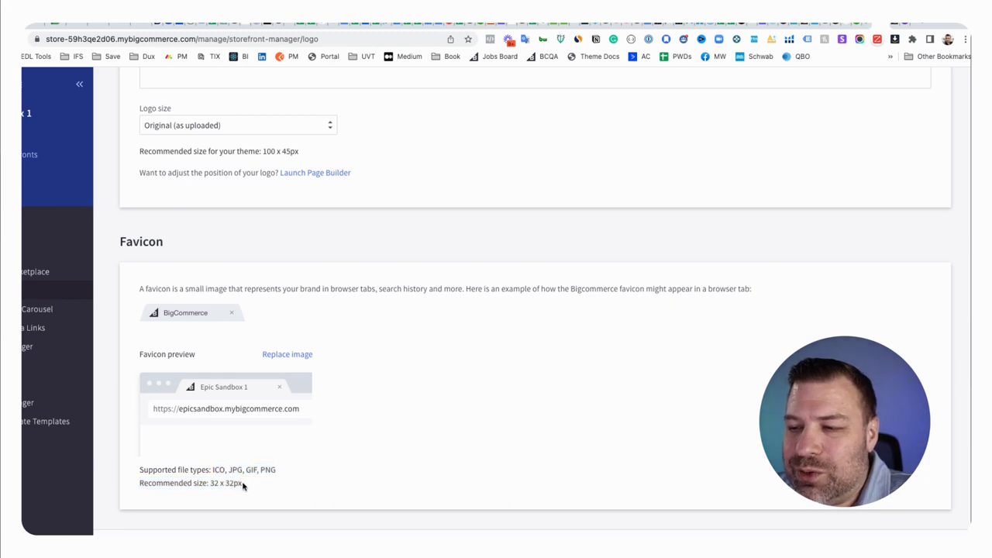
{"action": "left_click", "coordinate": [266, 470]}
{"action": "double_click", "coordinate": [266, 469]}
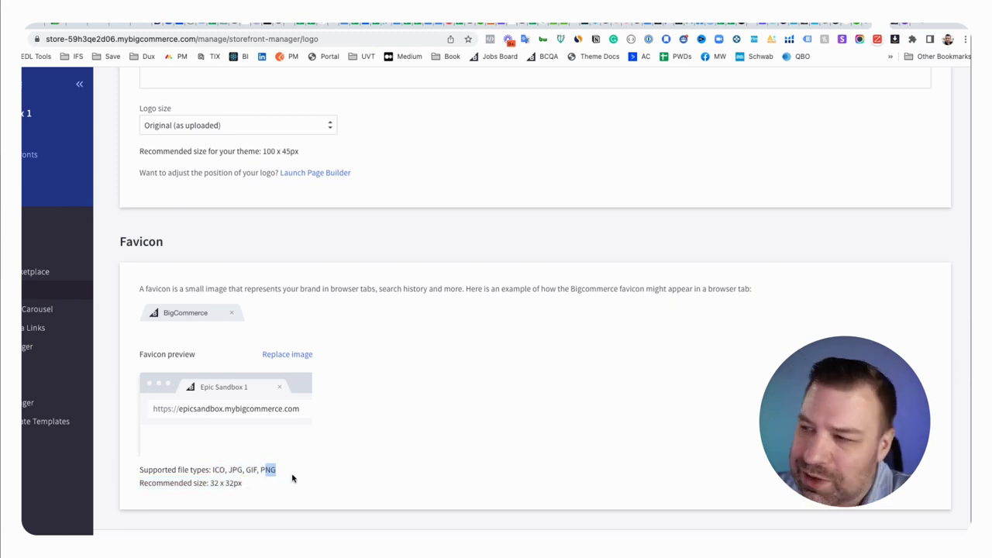
Switch to Canva and open the custom size settings for a new design.
{"action": "left_click", "coordinate": [894, 39]}
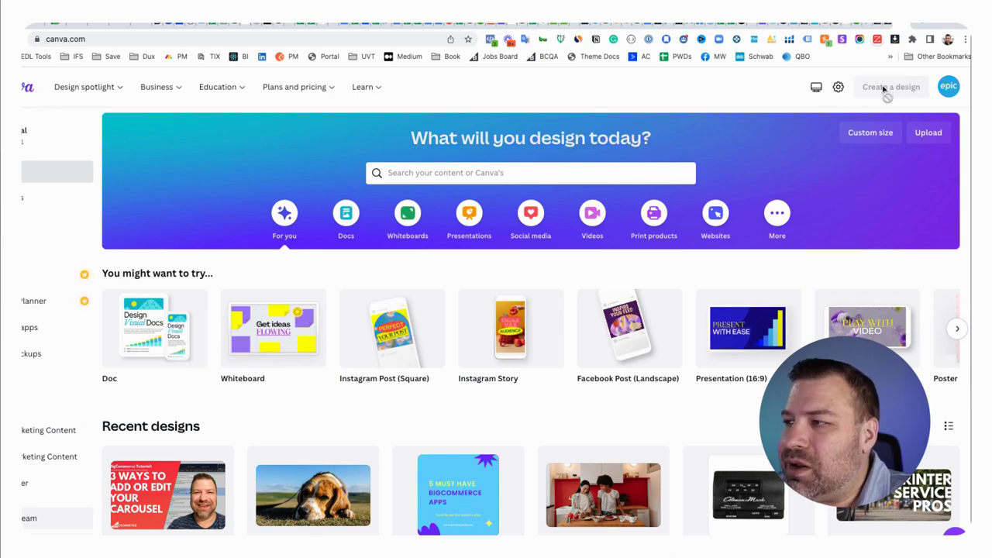
{"action": "left_click", "coordinate": [891, 86]}
{"action": "left_click", "coordinate": [763, 380]}
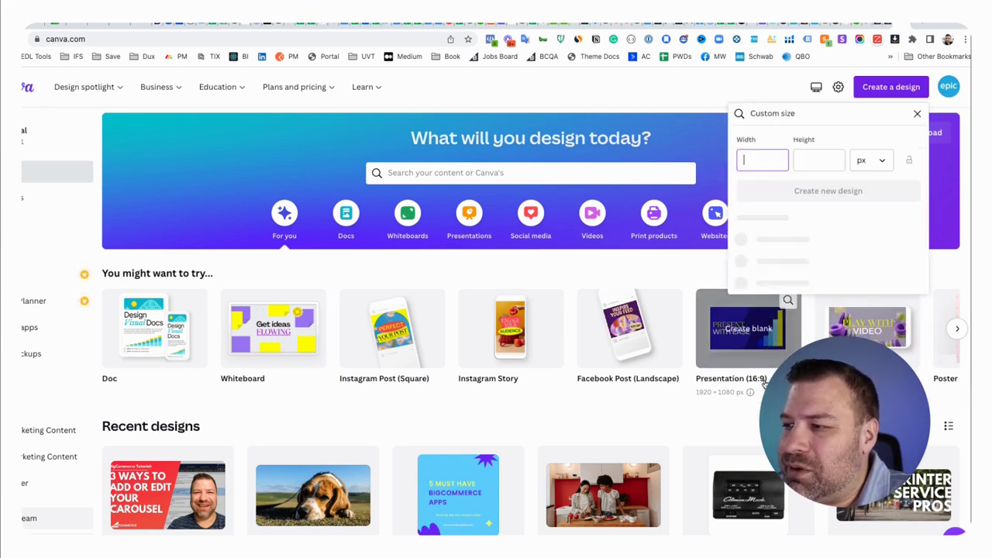
Try to set the new design's dimensions to 32 × 32 px.
{"action": "type", "text": "32"}
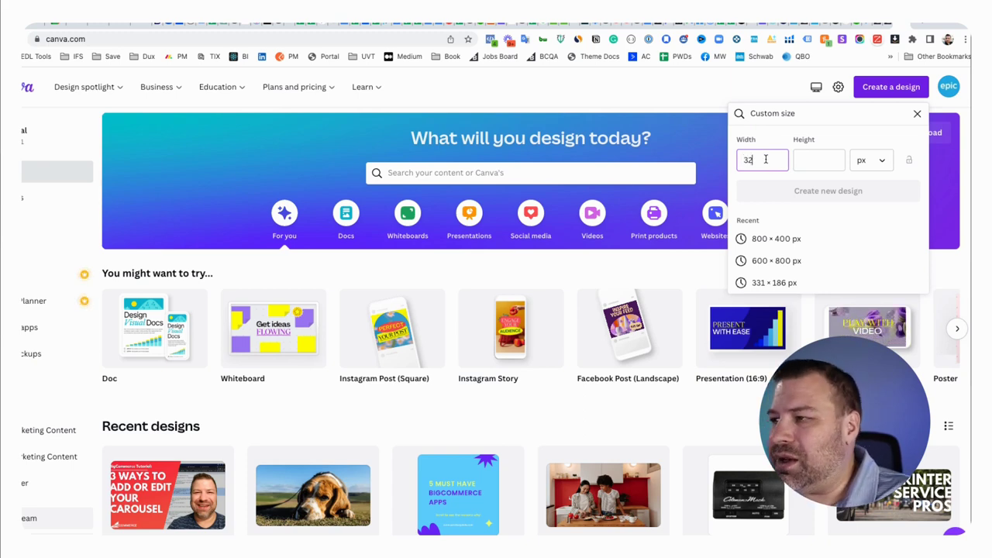
{"action": "key", "text": "Tab"}
{"action": "type", "text": "32"}
{"action": "key", "text": "Tab"}
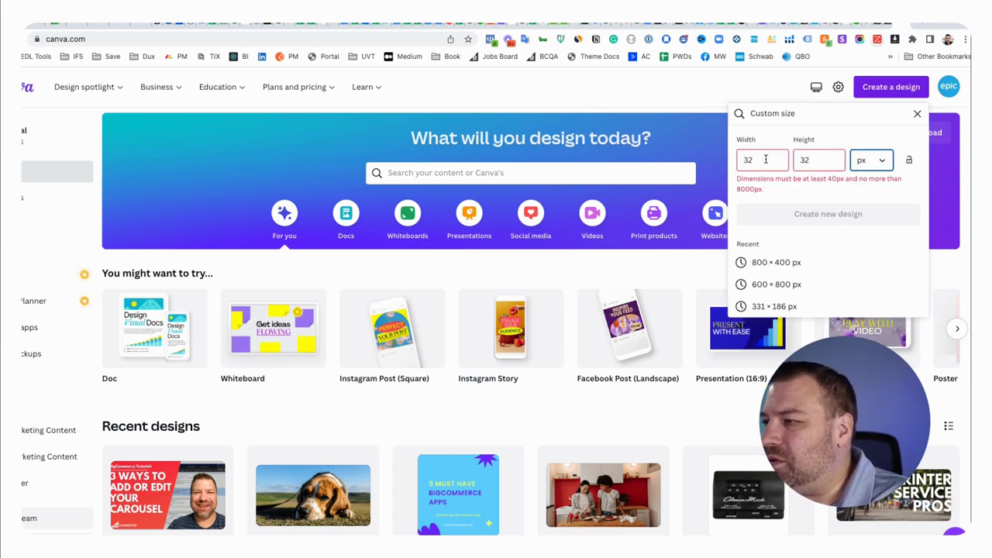
Set the custom width and height to 64 px each and create the new design.
{"action": "left_click", "coordinate": [757, 159]}
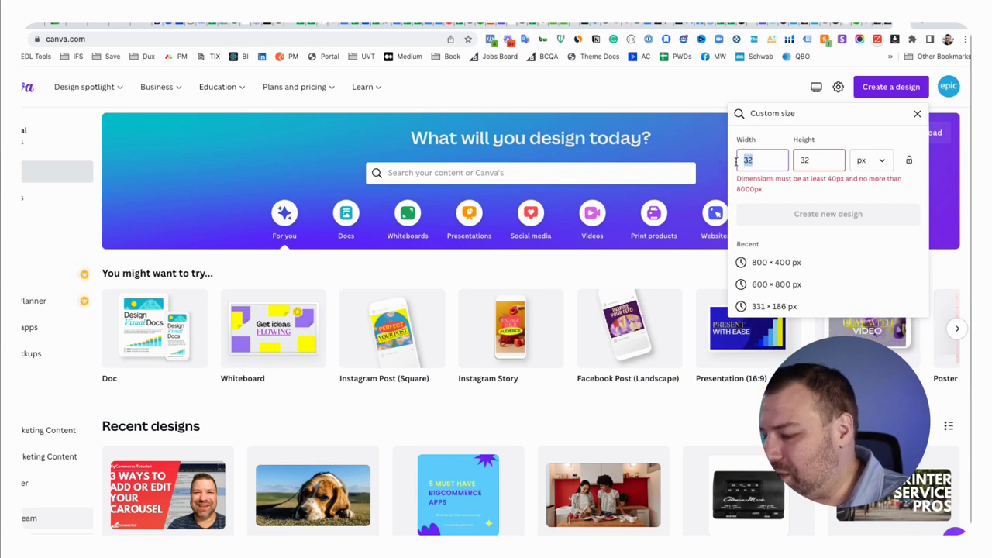
{"action": "key", "text": "BackSpace"}
{"action": "key", "text": "BackSpace"}
{"action": "type", "text": "64"}
{"action": "key", "text": "Tab"}
{"action": "type", "text": "64"}
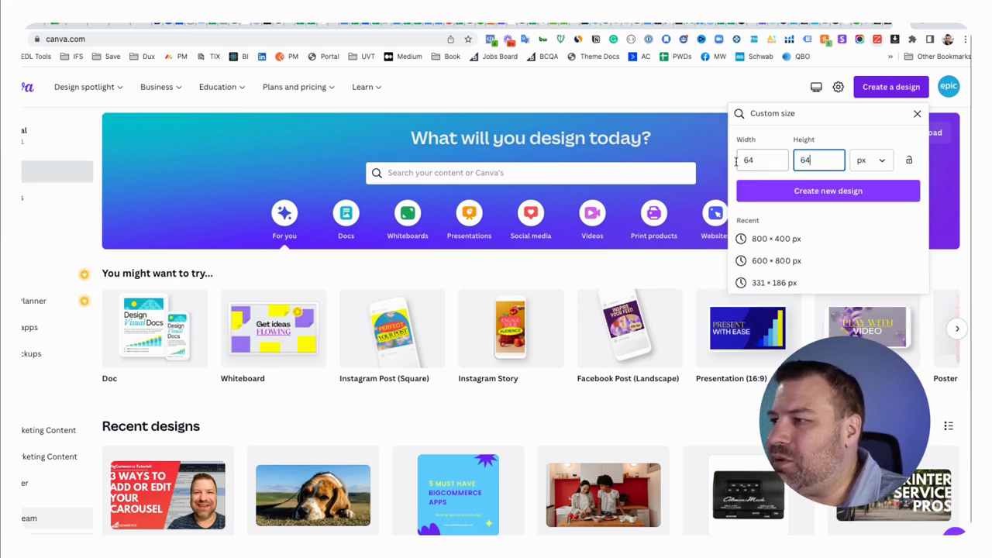
{"action": "left_click", "coordinate": [809, 210]}
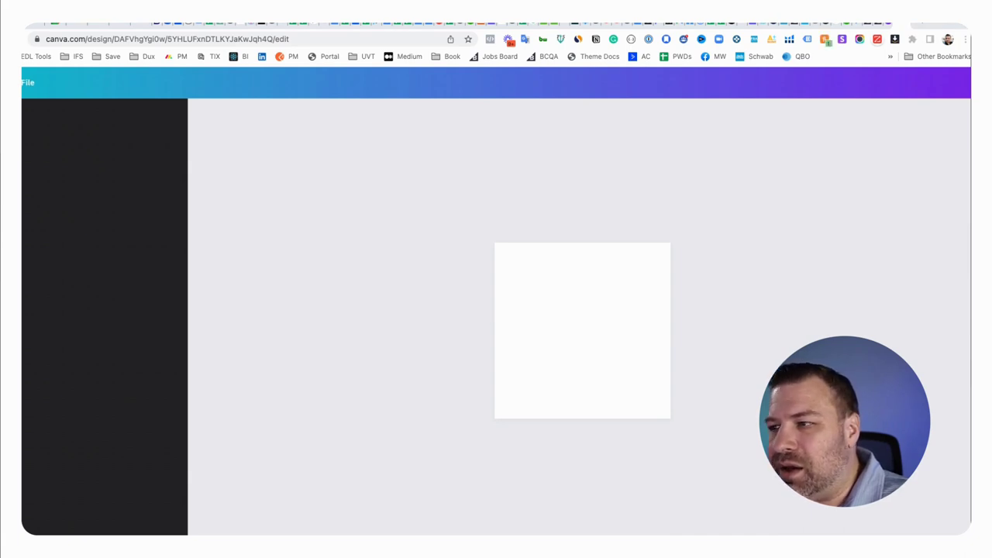
Add LogoVertical.png to the blank canvas and enlarge it until the fairy figure spans the page's full width.
{"action": "left_click_drag", "start_coordinate": [551, 299], "coordinate": [549, 303]}
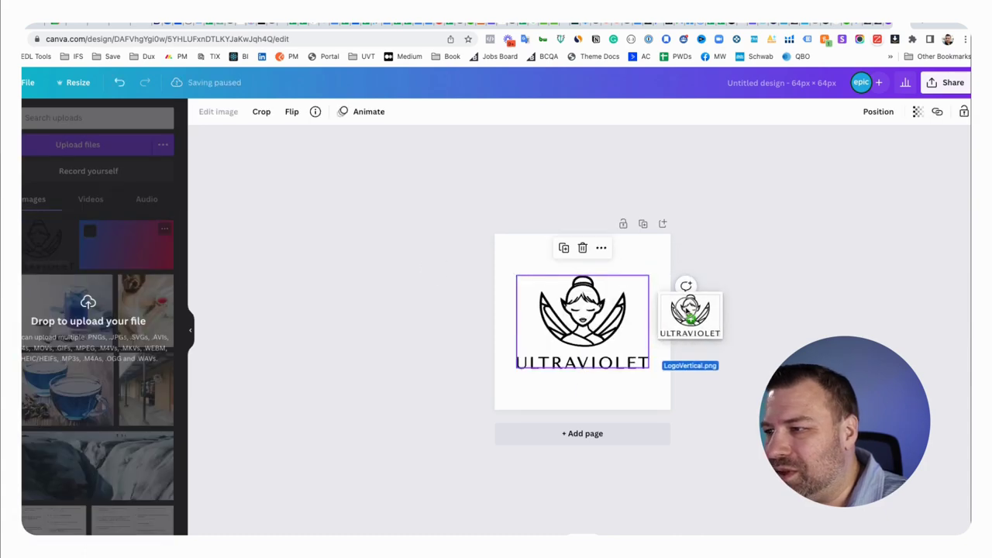
{"action": "left_click_drag", "start_coordinate": [686, 305], "coordinate": [431, 305]}
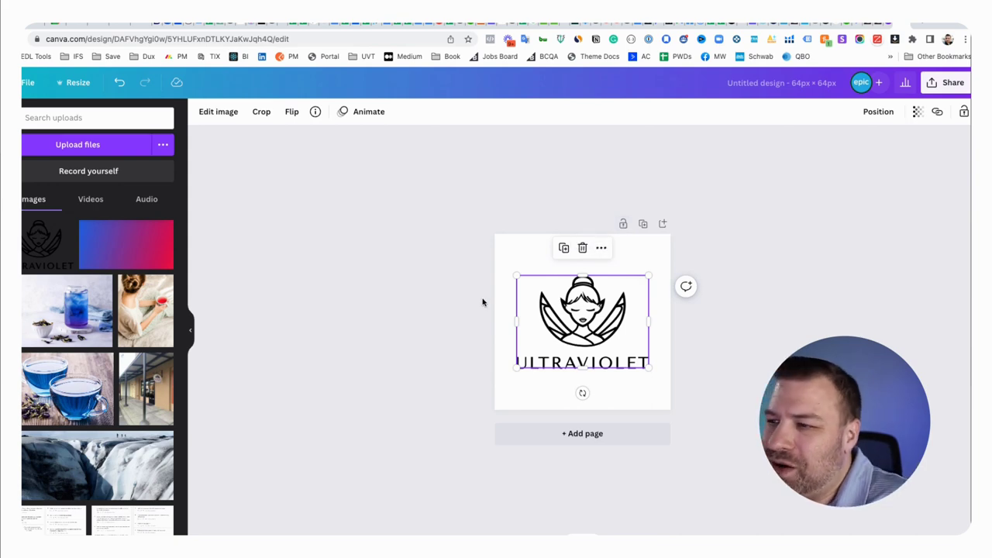
{"action": "left_click_drag", "start_coordinate": [514, 275], "coordinate": [447, 253]}
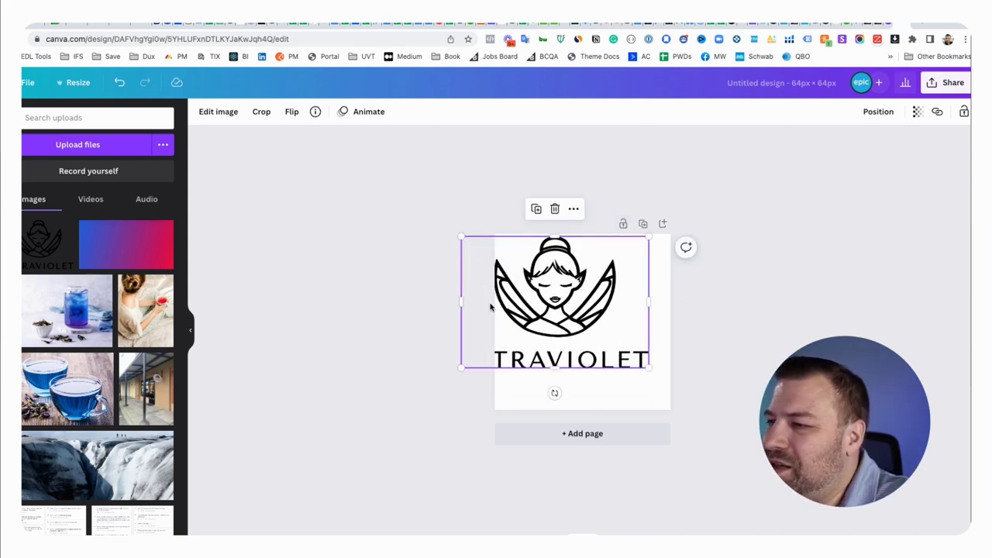
{"action": "left_click_drag", "start_coordinate": [648, 367], "coordinate": [712, 415]}
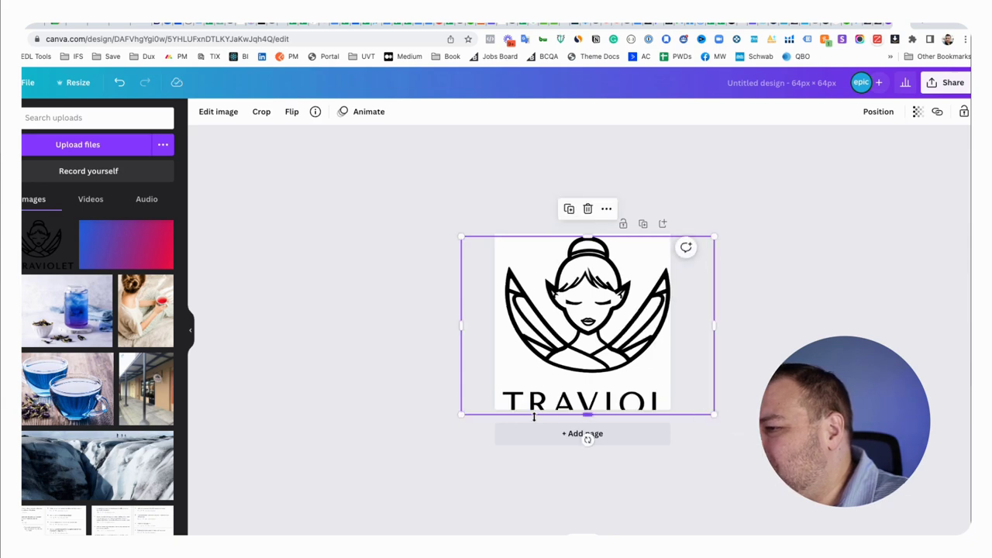
{"action": "left_click_drag", "start_coordinate": [460, 414], "coordinate": [447, 423]}
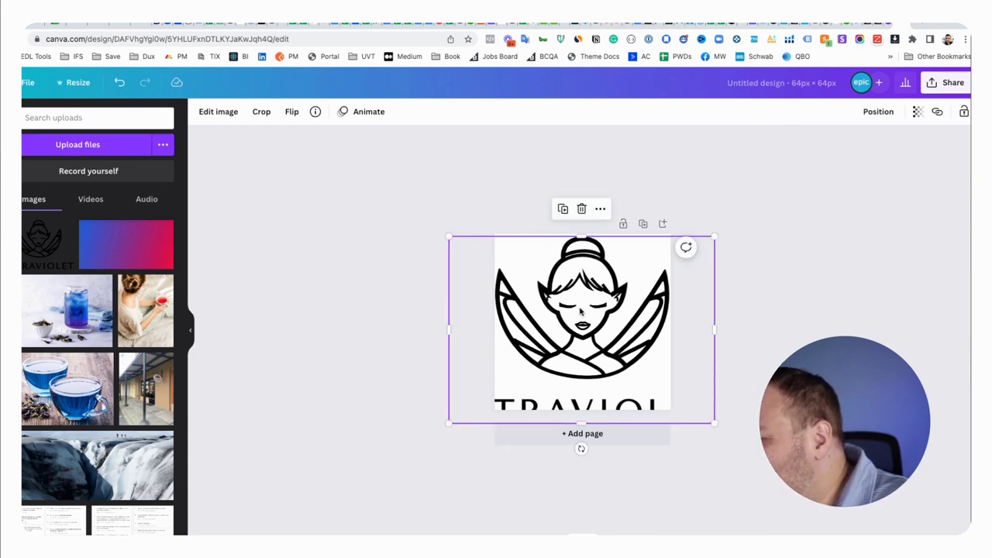
Reposition the enlarged logo so the fairy figure is centred on the page and the ULTRAVIOLET lettering falls outside it.
{"action": "left_click_drag", "start_coordinate": [581, 309], "coordinate": [580, 310]}
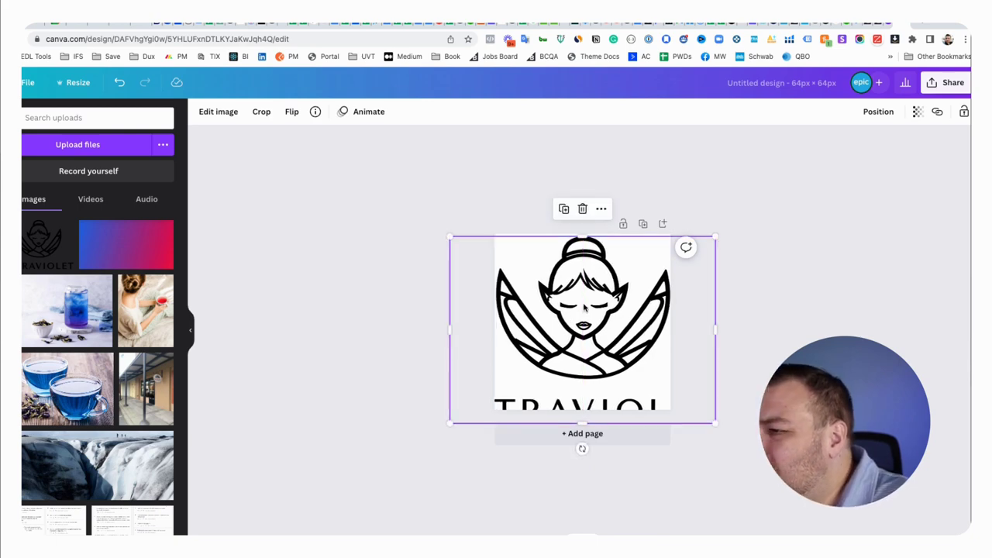
{"action": "left_click_drag", "start_coordinate": [581, 309], "coordinate": [577, 313]}
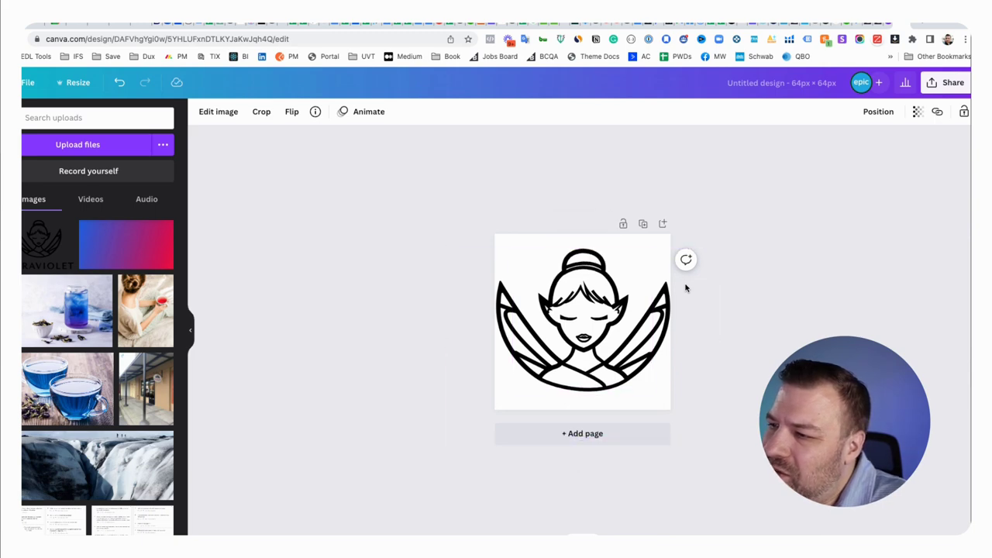
{"action": "left_click", "coordinate": [685, 288]}
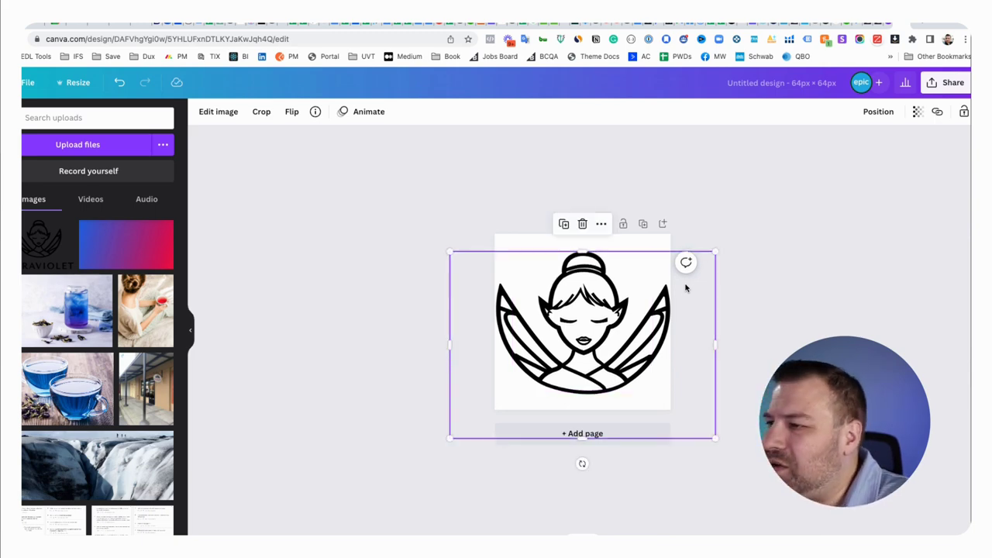
{"action": "left_click", "coordinate": [417, 180]}
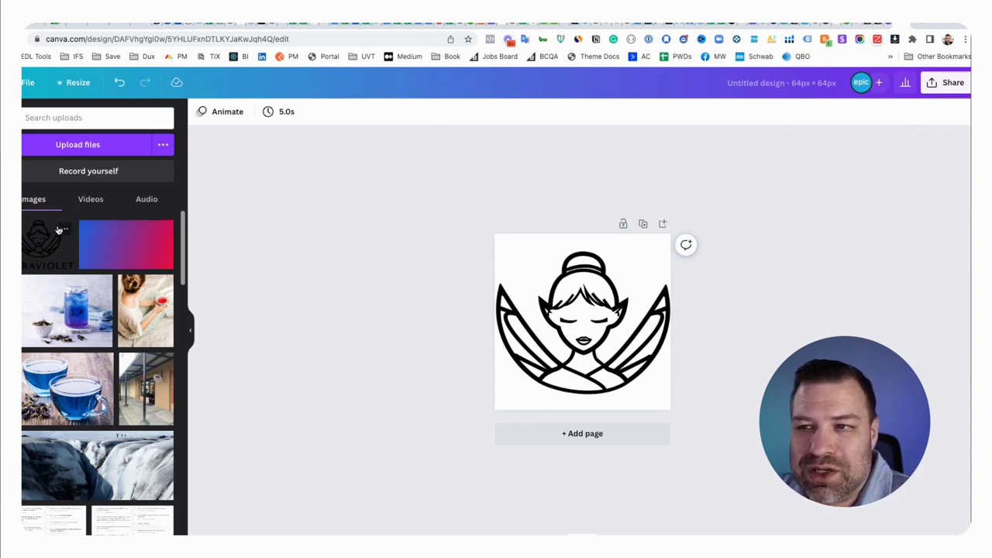
View the image editing options for the logo and hide the browser's bookmarks bar.
{"action": "left_click_drag", "start_coordinate": [56, 242], "coordinate": [611, 275]}
{"action": "left_click", "coordinate": [210, 114]}
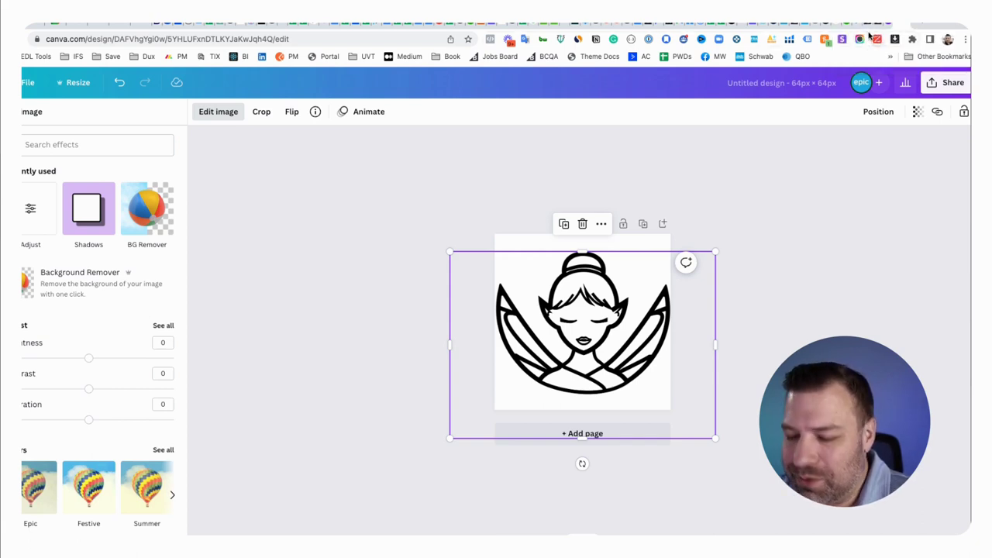
{"action": "key", "text": "super+shift+b"}
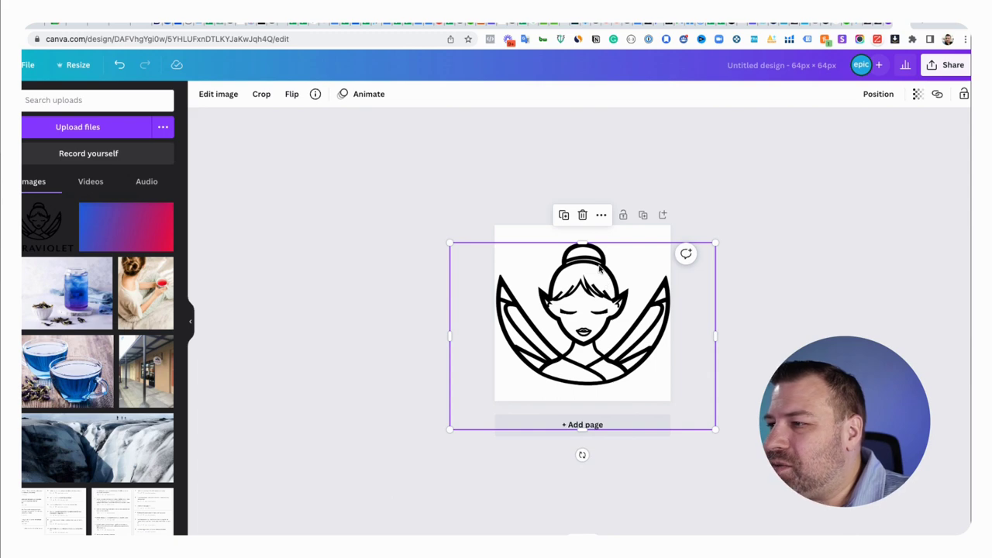
{"action": "left_click", "coordinate": [781, 196]}
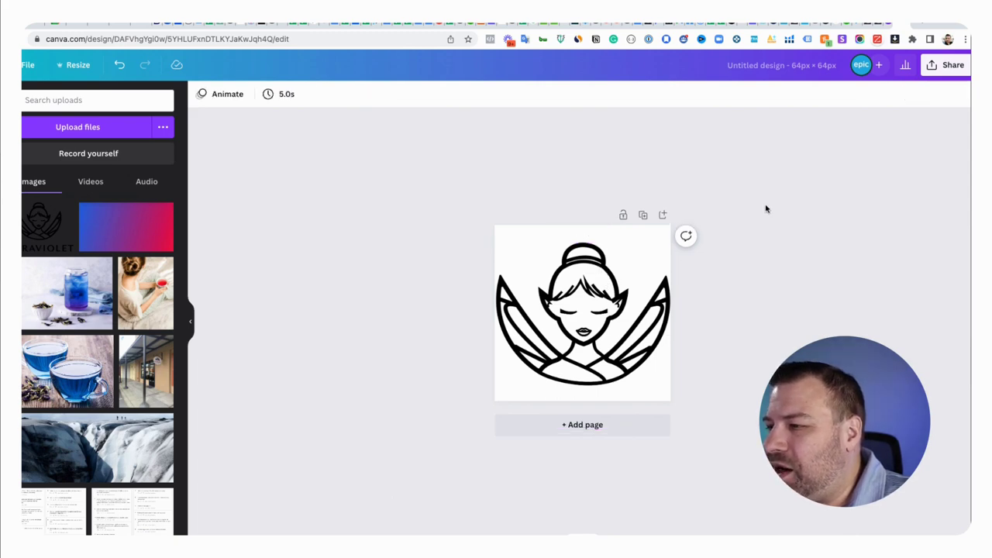
Crop the lower part of the logo image to just below the fairy figure, cutting off the lettering.
{"action": "left_click", "coordinate": [597, 338]}
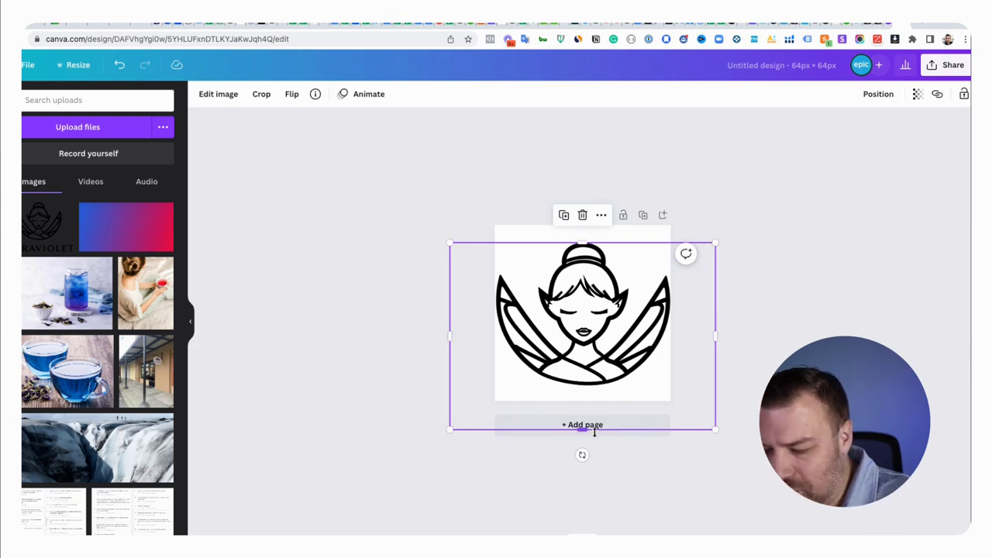
{"action": "left_click_drag", "start_coordinate": [584, 428], "coordinate": [585, 392]}
{"action": "left_click", "coordinate": [782, 204]}
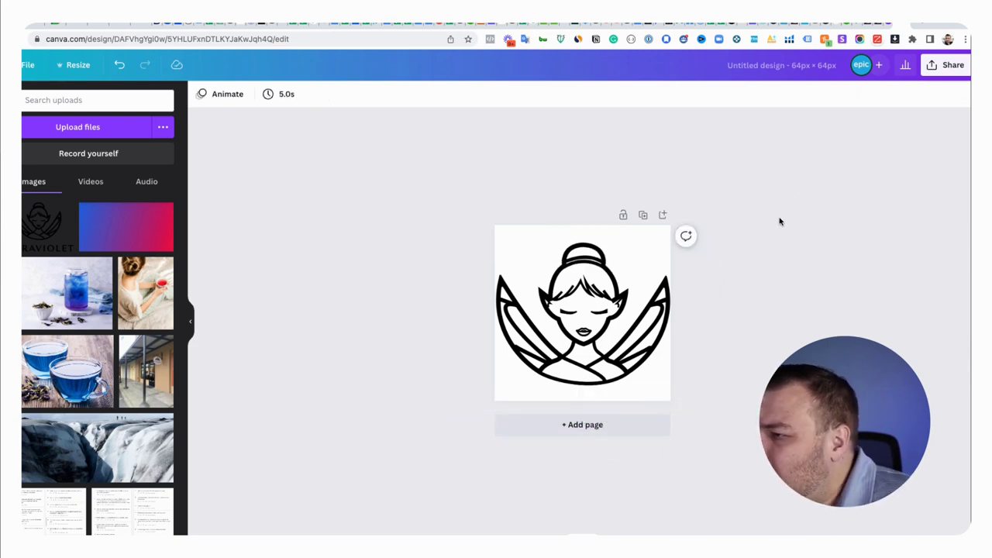
Download the design as a PNG with a transparent background at size 0.5 (32 × 32 px).
{"action": "left_click", "coordinate": [945, 68]}
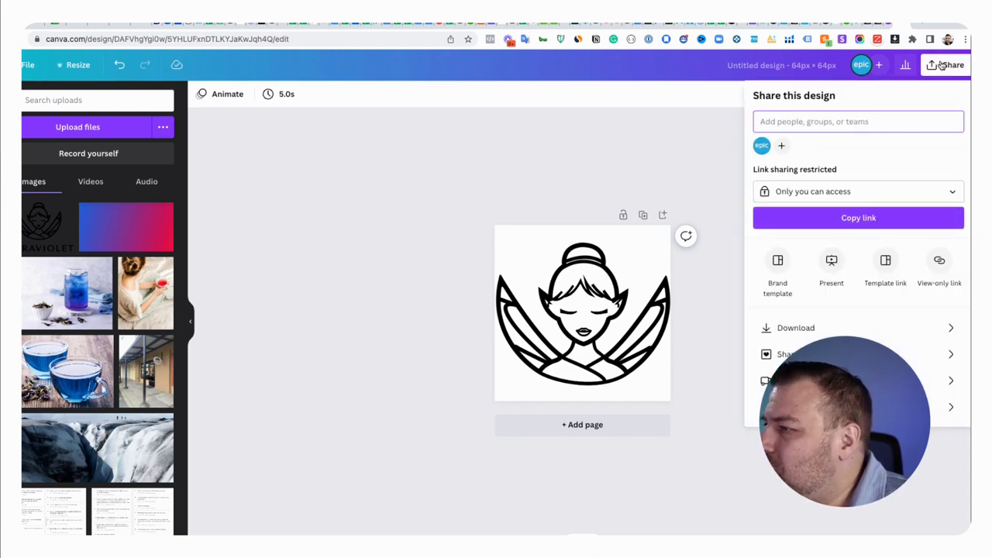
{"action": "left_click", "coordinate": [943, 326]}
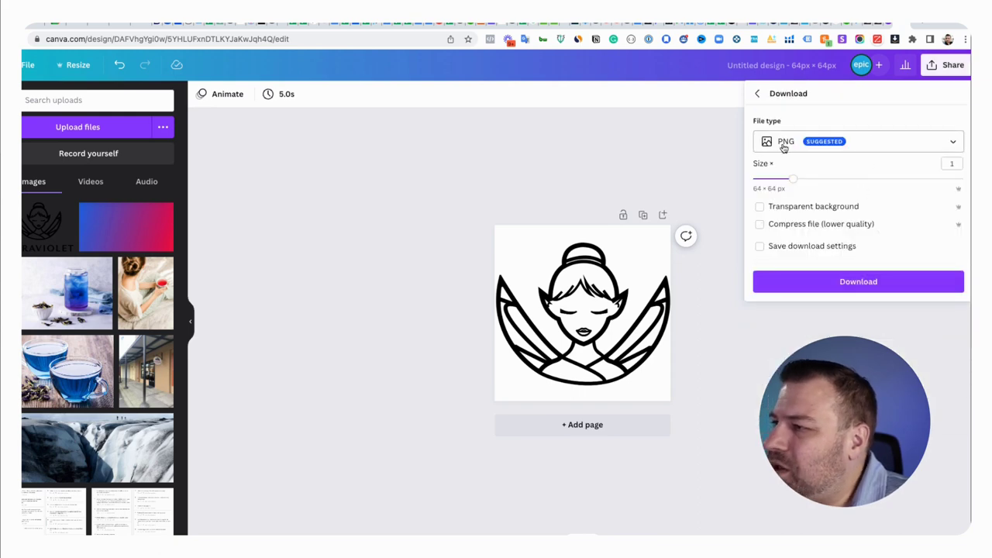
{"action": "left_click", "coordinate": [855, 144]}
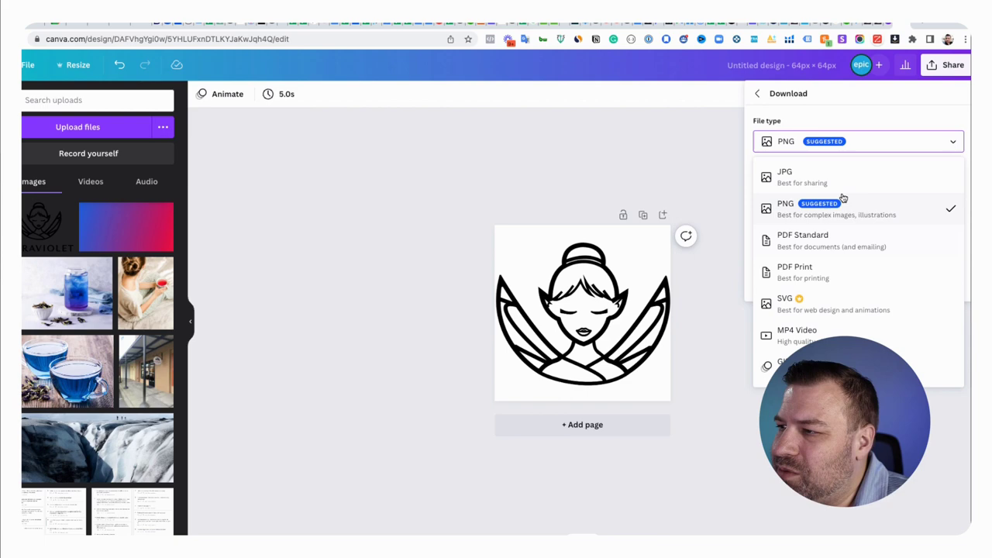
{"action": "left_click", "coordinate": [874, 143]}
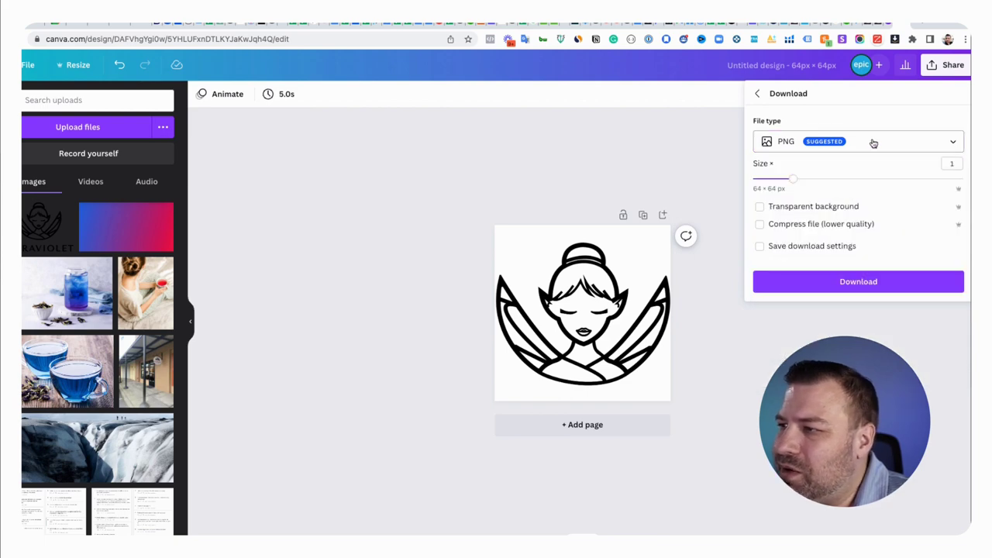
{"action": "left_click", "coordinate": [759, 207]}
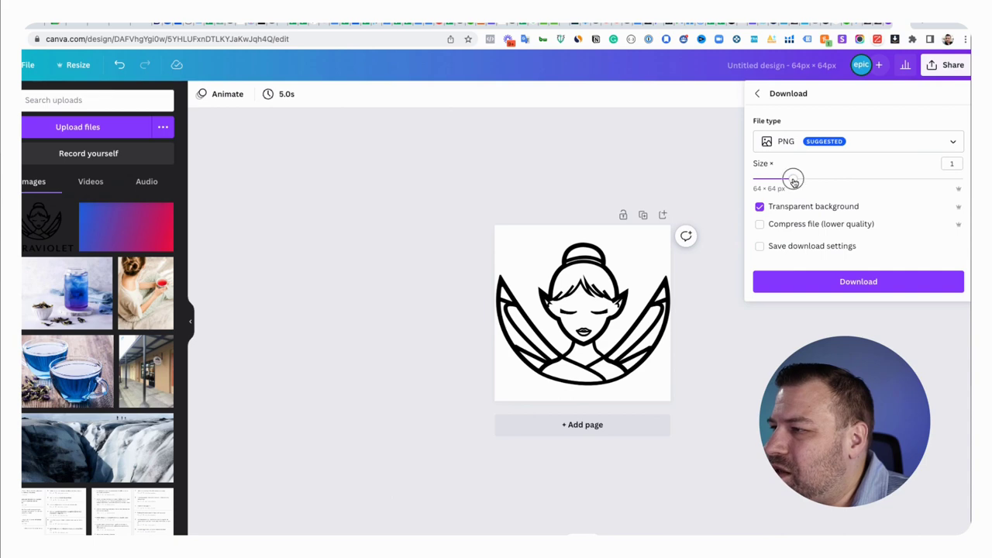
{"action": "left_click_drag", "start_coordinate": [793, 180], "coordinate": [752, 183]}
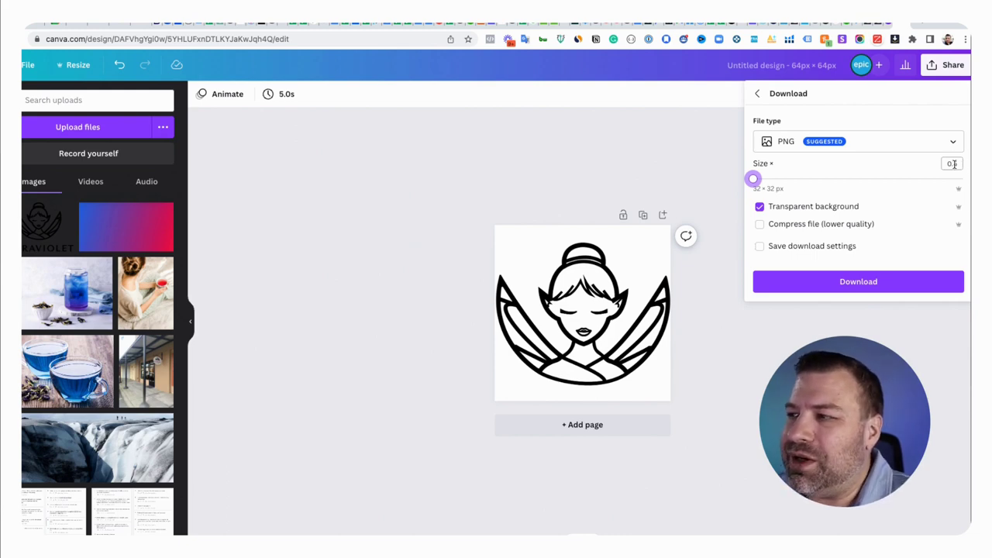
{"action": "left_click", "coordinate": [853, 290]}
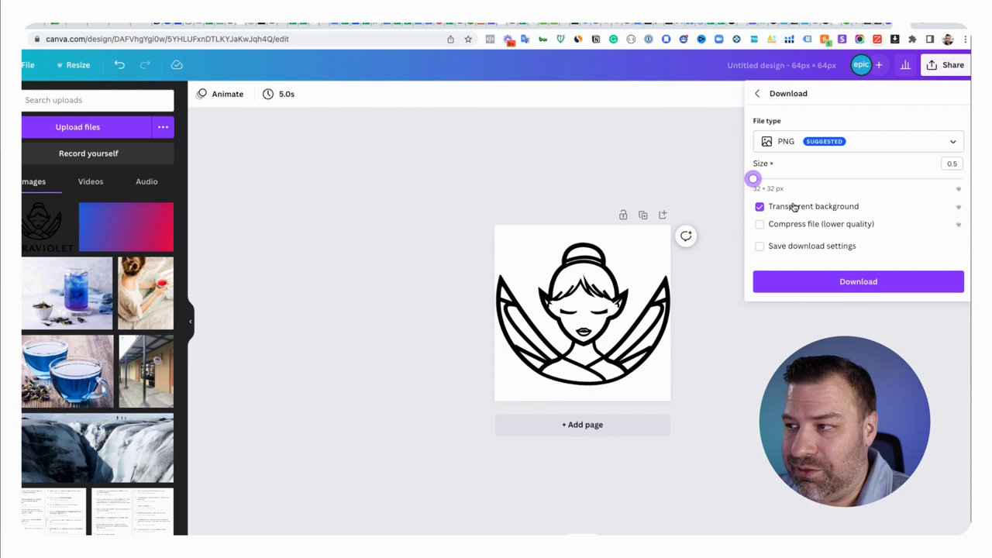
{"action": "left_click", "coordinate": [861, 284]}
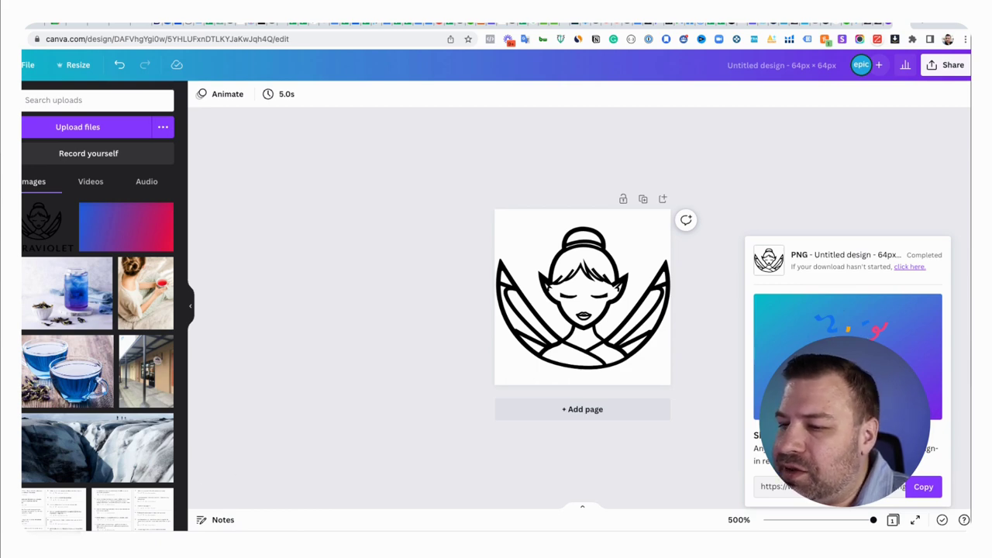
Switch to BigCommerce, replace the favicon image with the newly downloaded Untitled design.png, and save the logo options.
{"action": "left_click", "coordinate": [868, 23]}
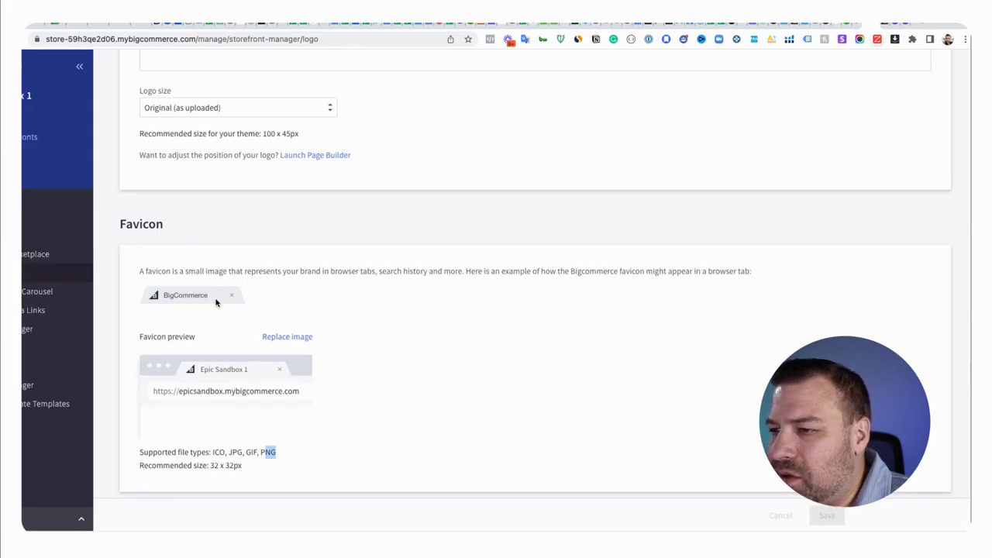
{"action": "left_click", "coordinate": [296, 337]}
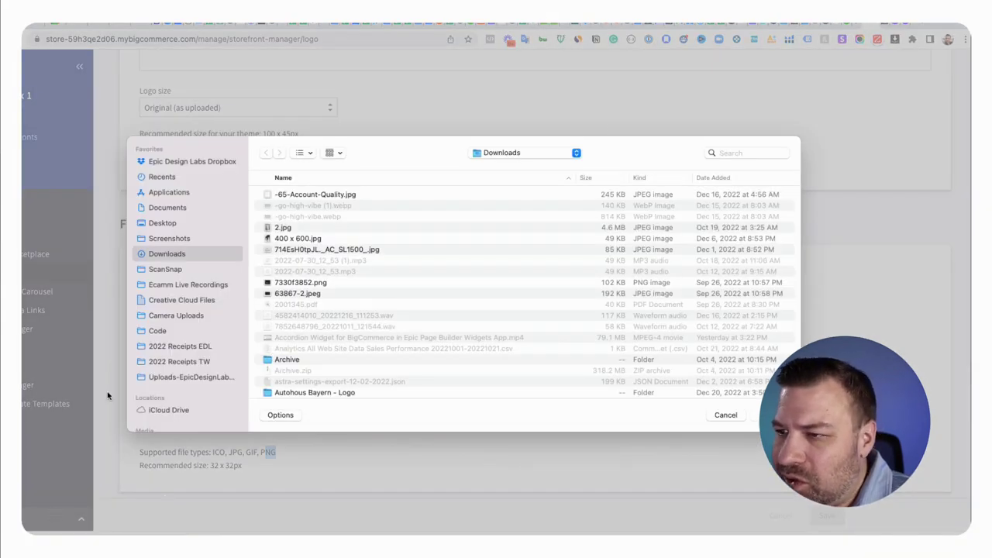
{"action": "left_click", "coordinate": [721, 178]}
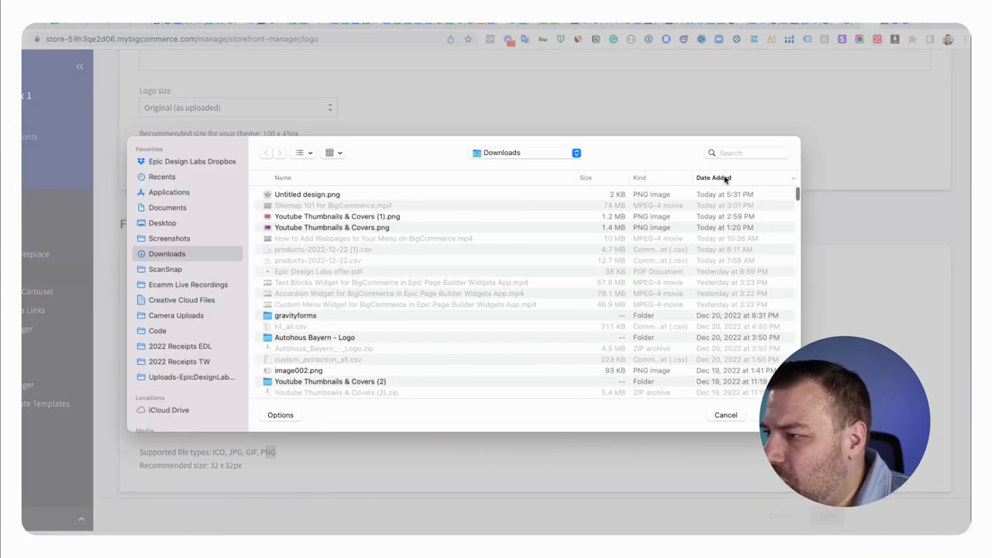
{"action": "left_click", "coordinate": [300, 195]}
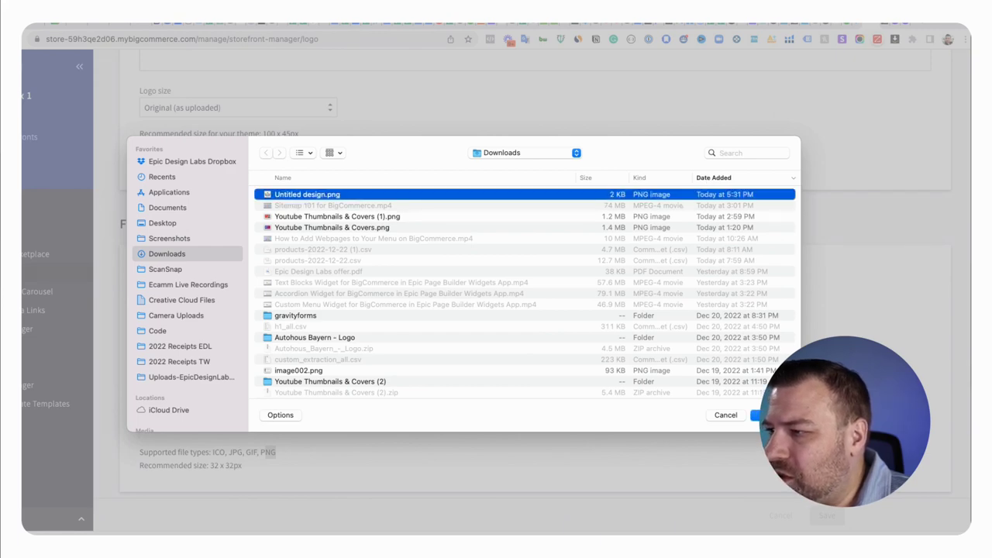
{"action": "key", "text": "Return"}
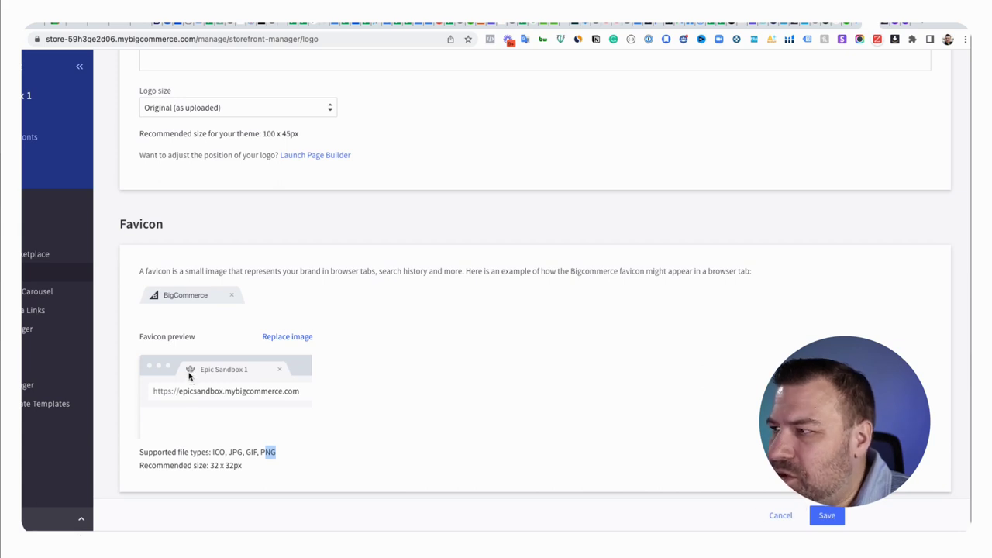
{"action": "left_click", "coordinate": [826, 516]}
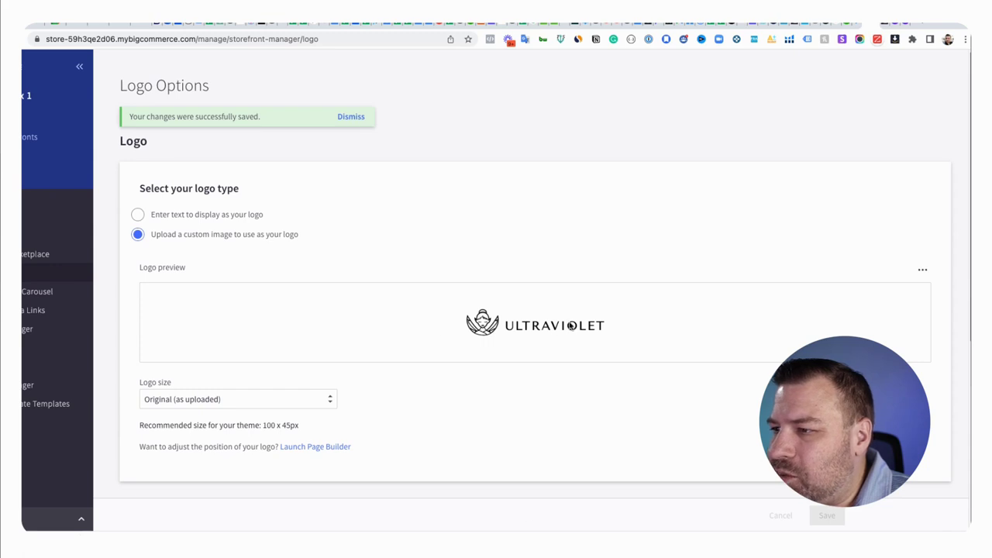
Check the saved favicon's preview and open the list of storefronts to view.
{"action": "scroll", "coordinate": [594, 324], "scroll_direction": "down", "scroll_amount": 4}
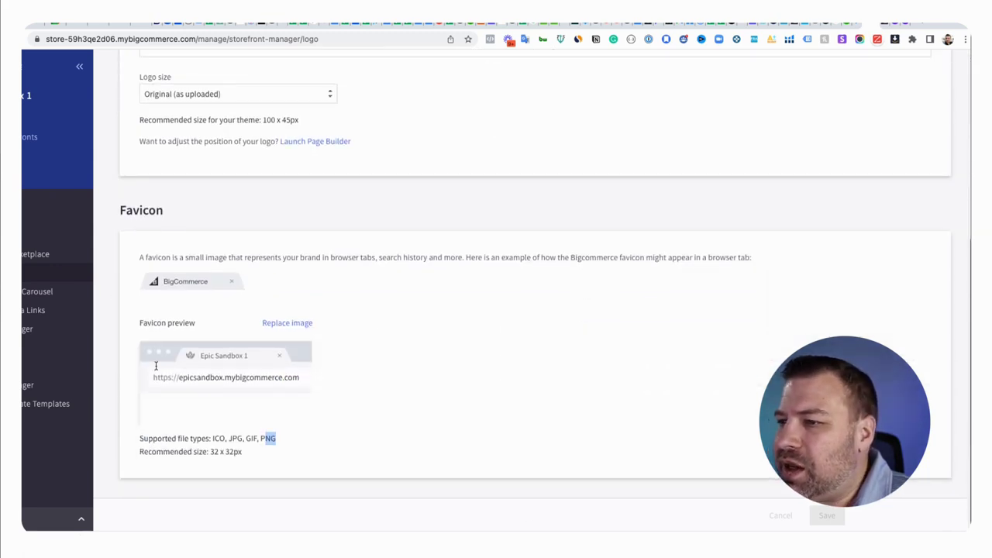
{"action": "left_click", "coordinate": [903, 187]}
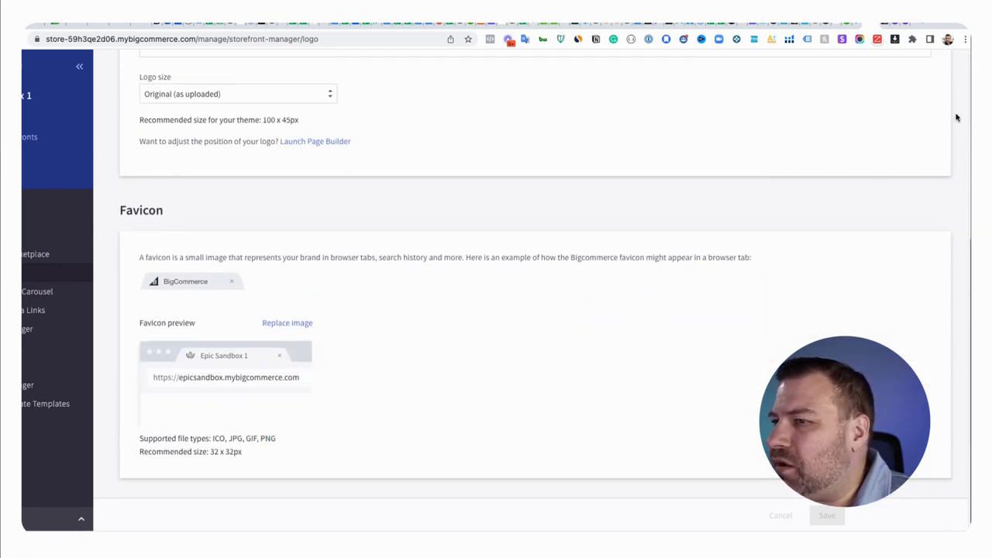
{"action": "left_click", "coordinate": [23, 138]}
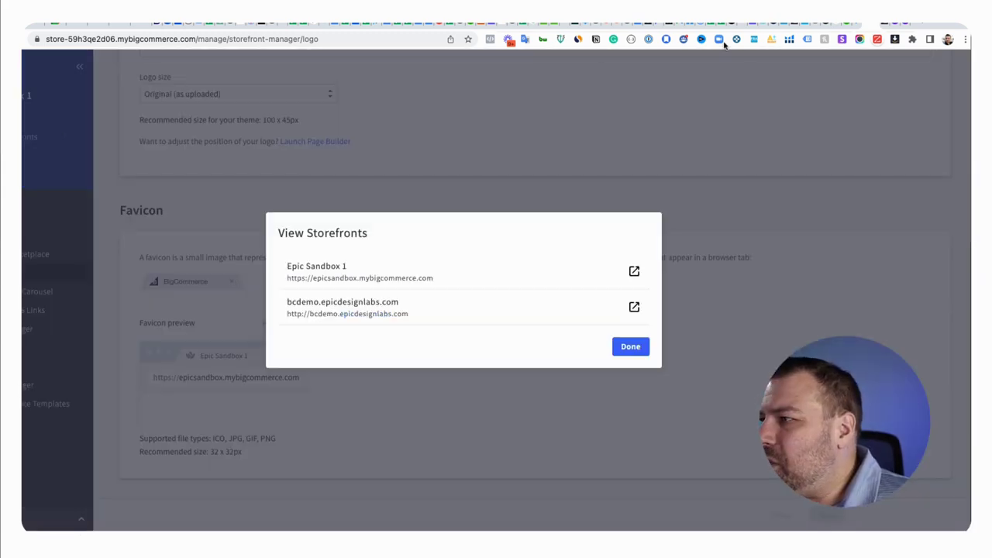